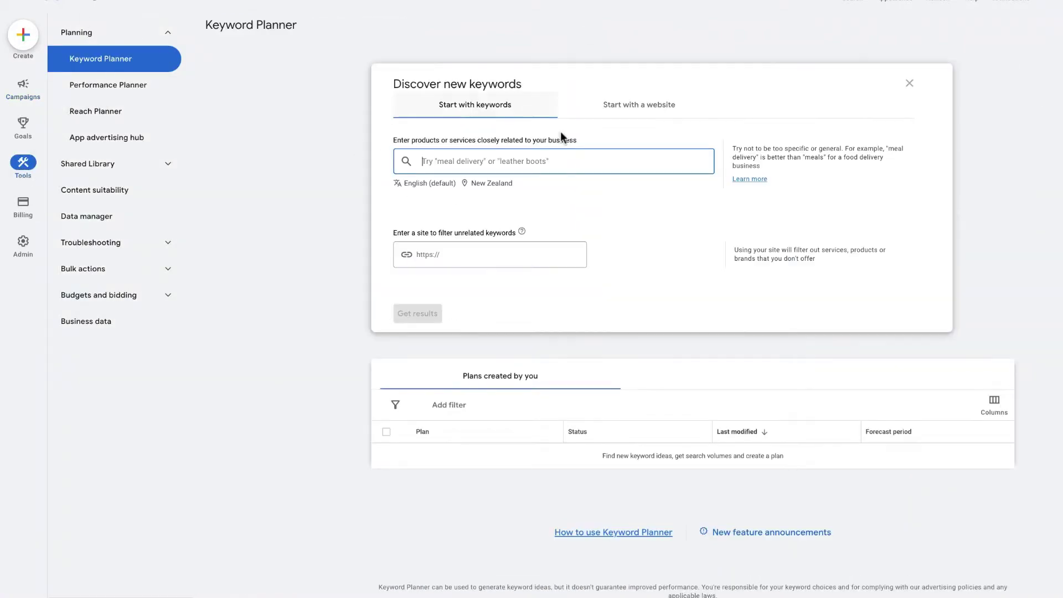
text(digital marketing agency)
key(Return)
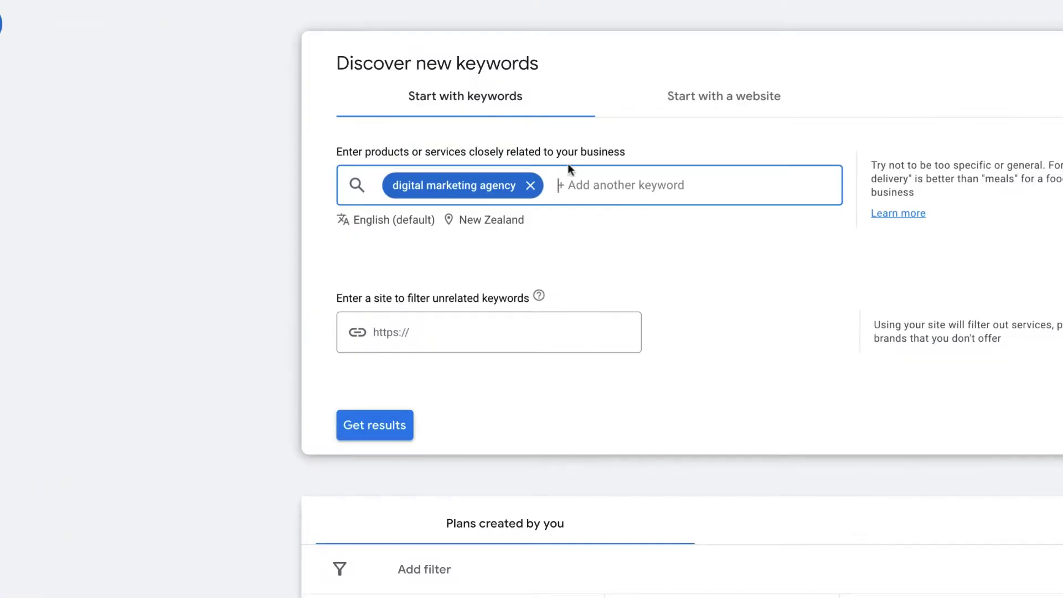
click(560, 102)
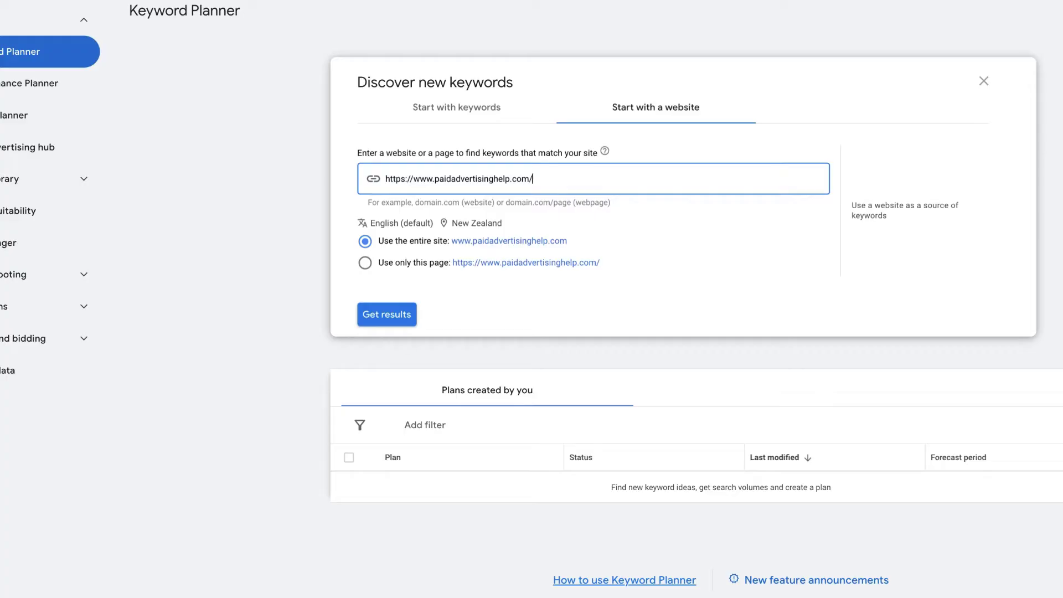
click(456, 107)
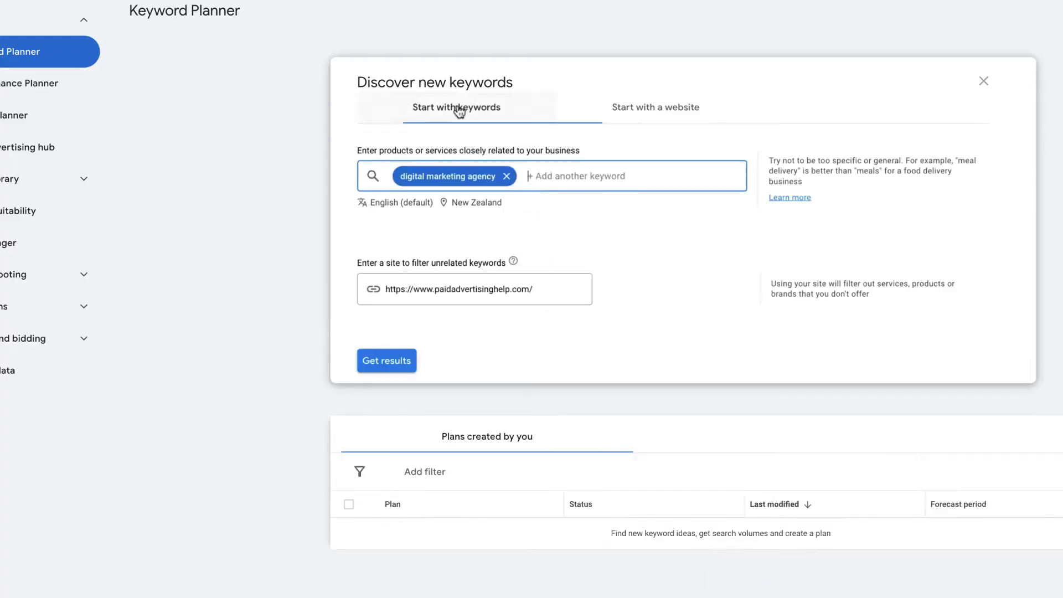
Step: Set the targeted locations to Australia and Auckland, New Zealand, and get the keyword results
click(463, 205)
text(australia)
click(593, 225)
text(auckland)
click(589, 230)
click(518, 268)
click(513, 428)
click(417, 311)
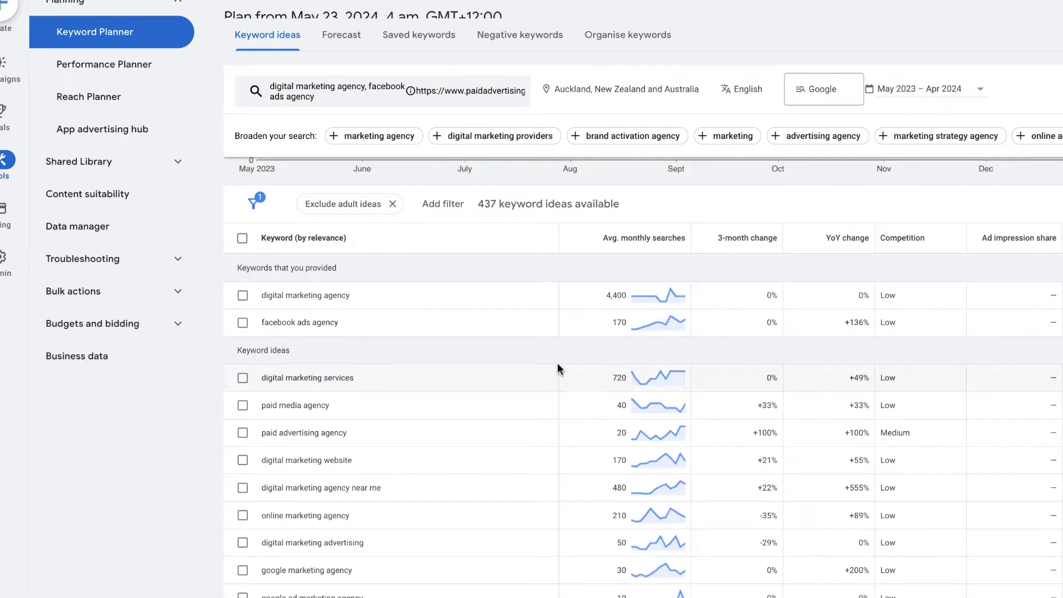
Step: Sort the keyword ideas by average monthly searches and by 3-month change, and look through the sorted list
click(941, 196)
scroll(830, 332, down, 3)
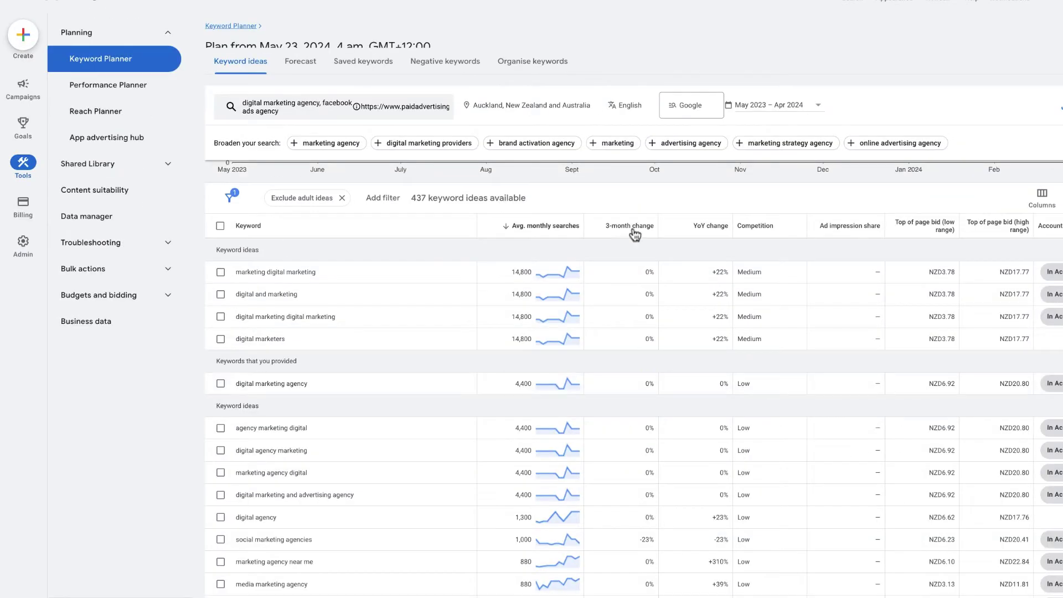
click(803, 131)
scroll(714, 191, down, 10)
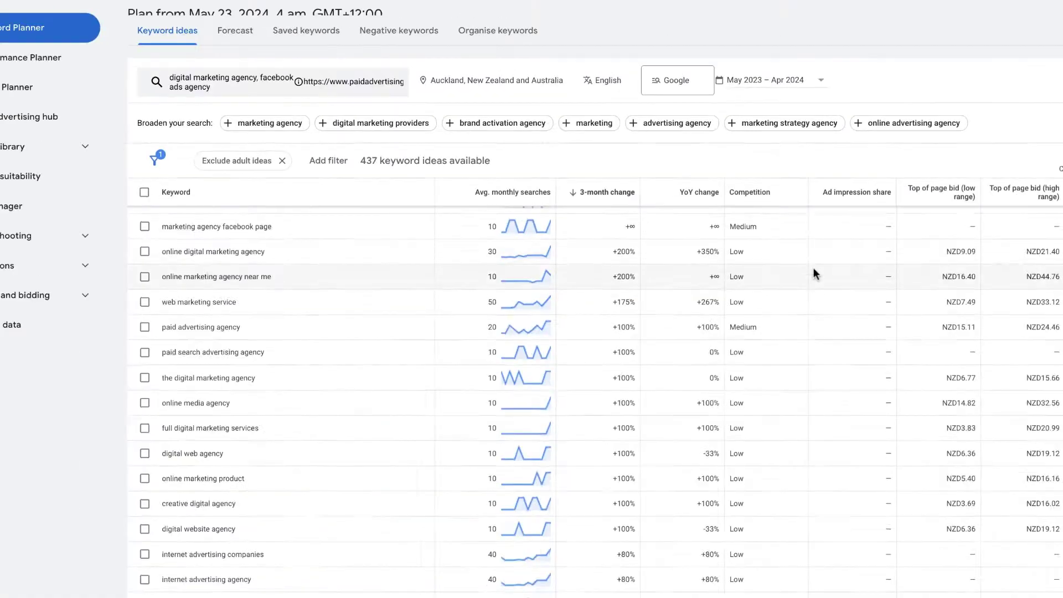
scroll(825, 395, up, 5)
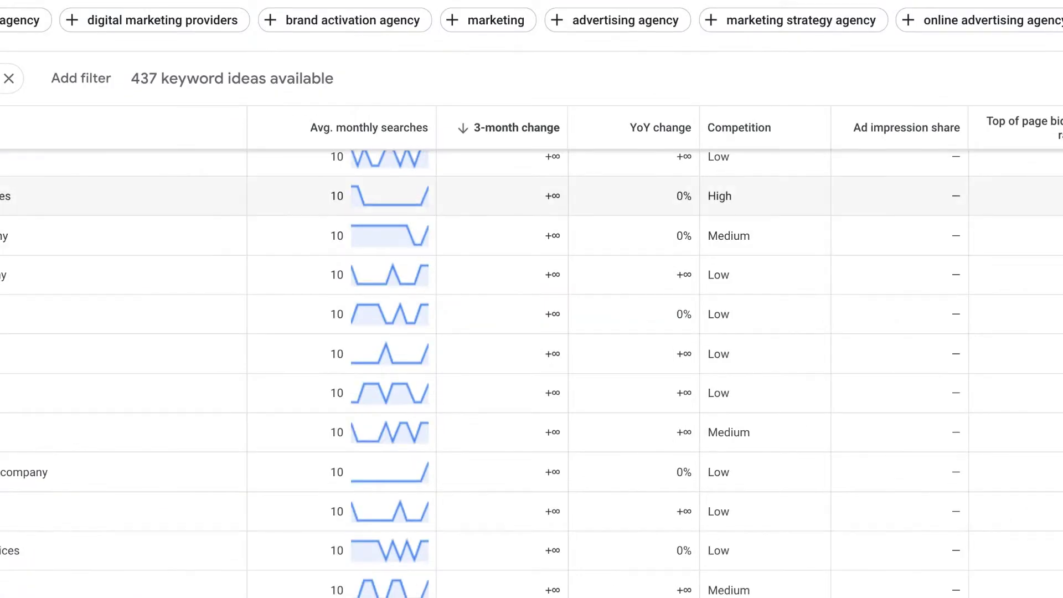
triple_click(261, 237)
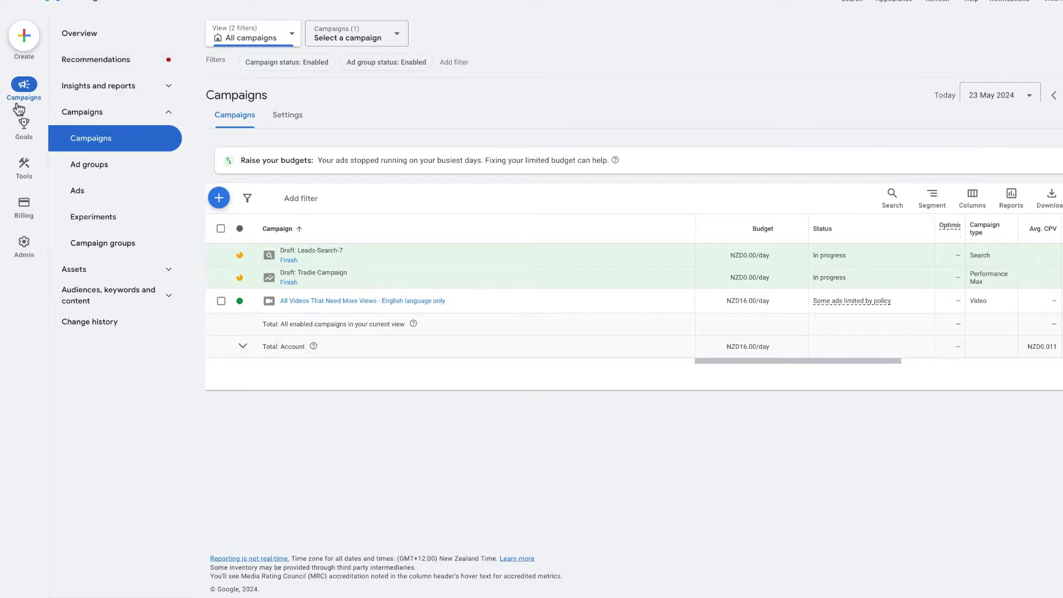
Step: Open Discover new keywords in Keyword Planner and add "digital marketing agency" as a seed keyword
click(24, 176)
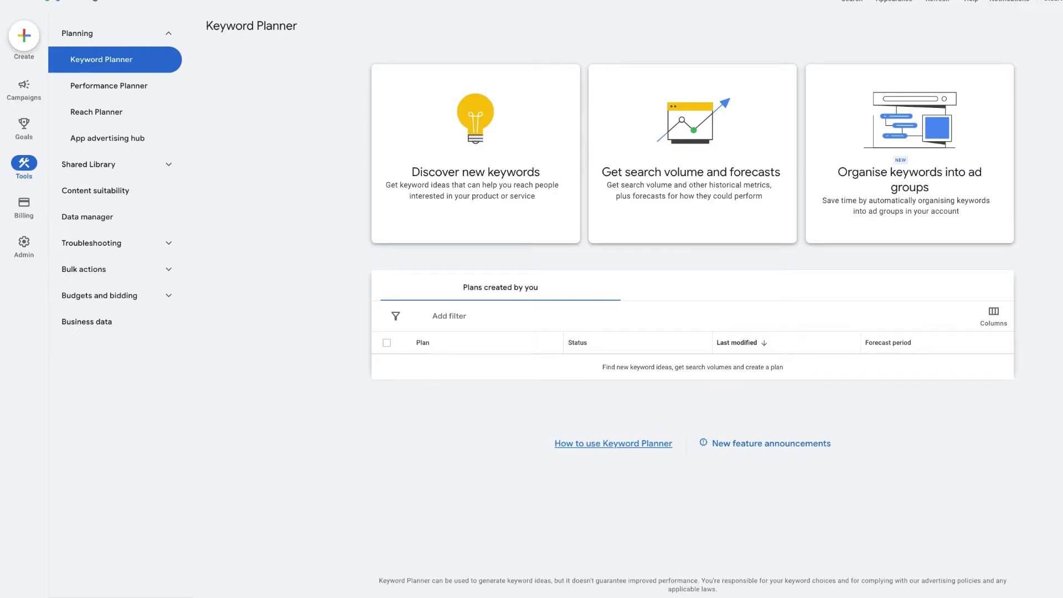
click(533, 119)
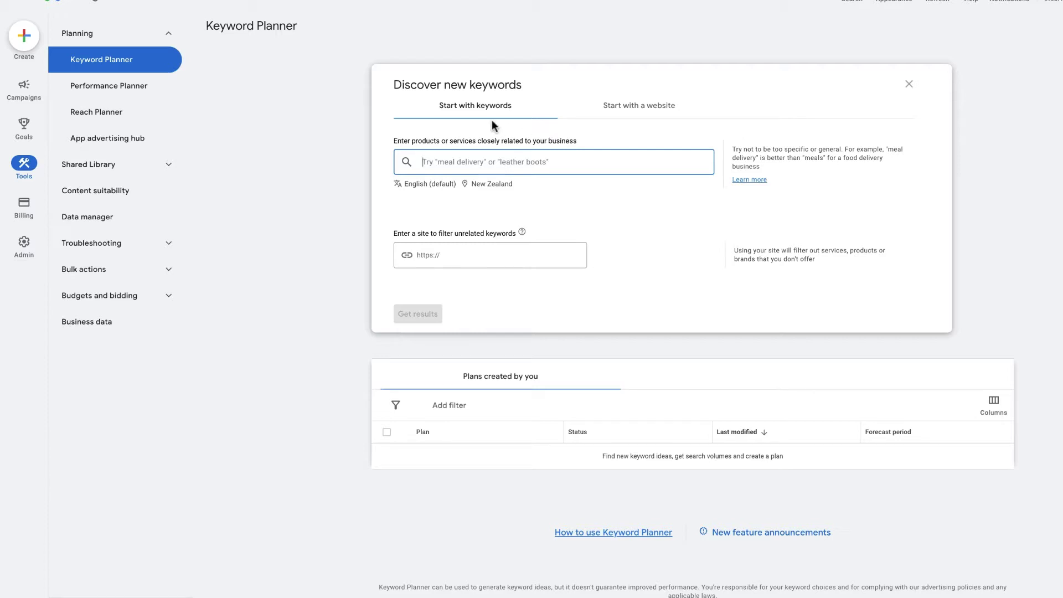
text(digita)
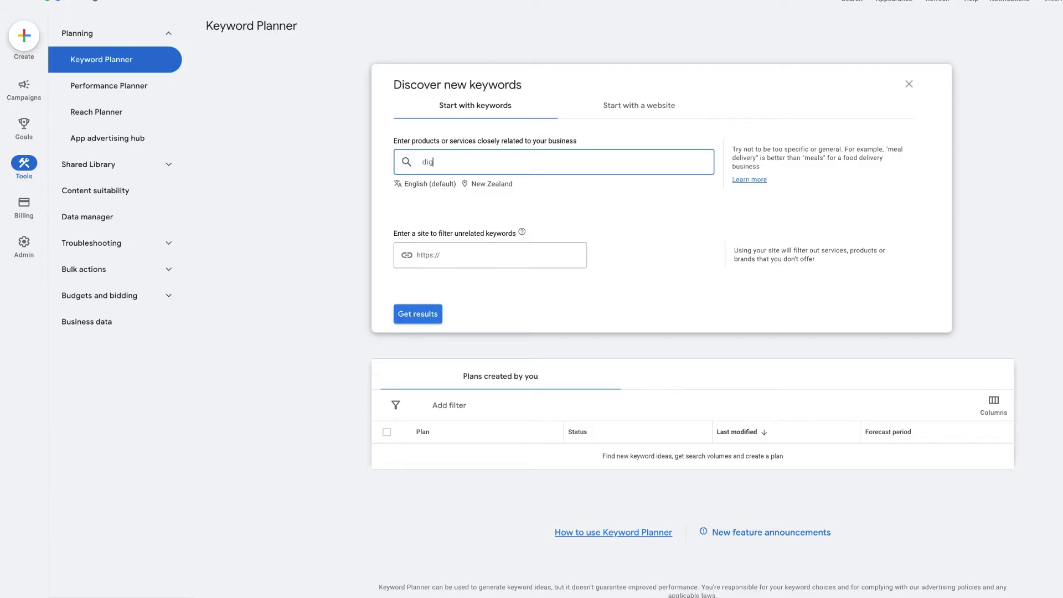
text(l marketing agency)
key(Return)
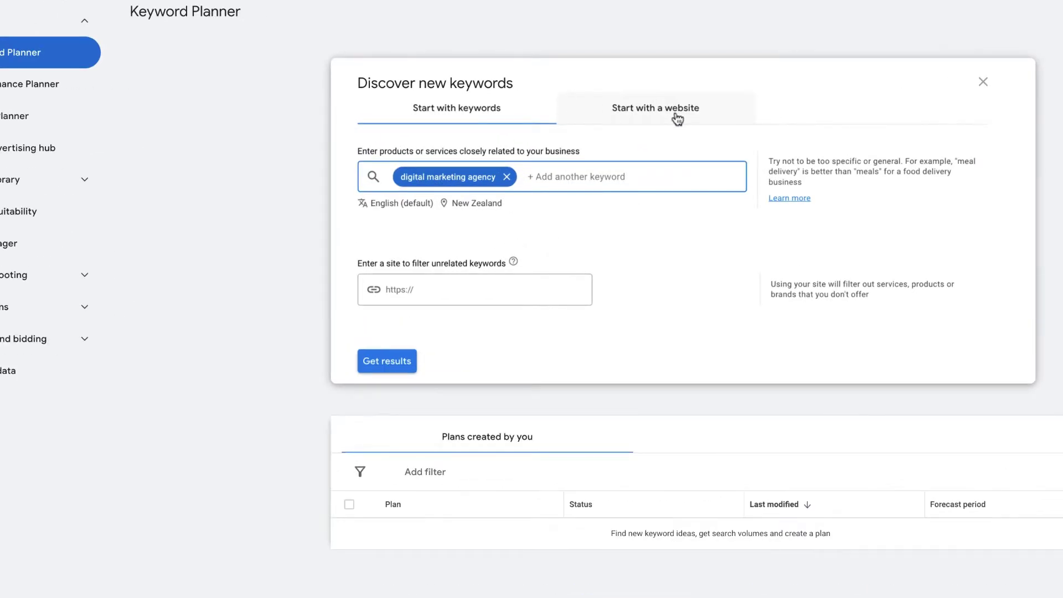
click(677, 120)
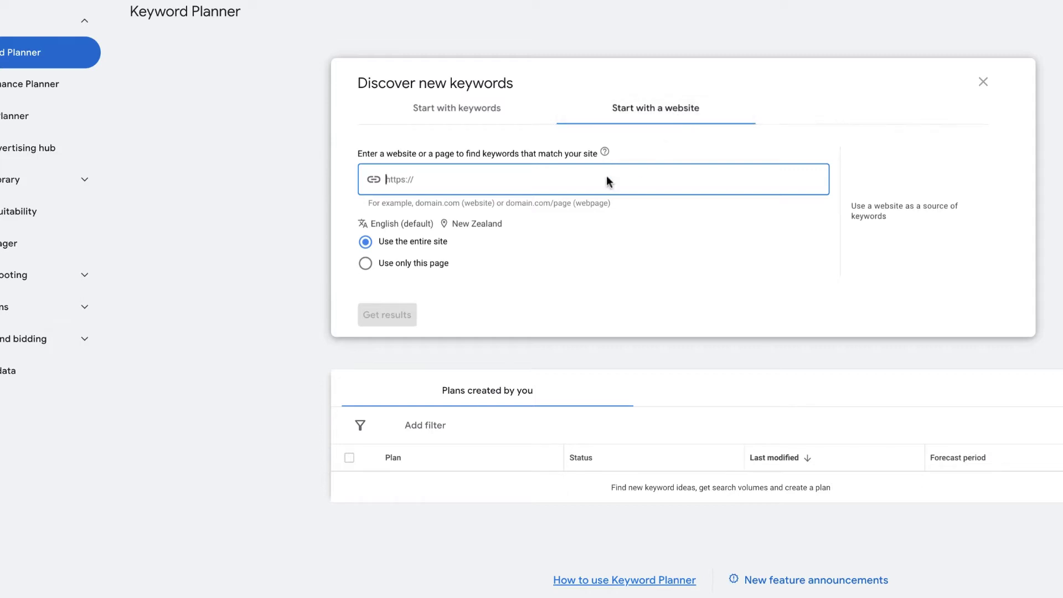
text(https://www.paidadvertisinghelp.com/)
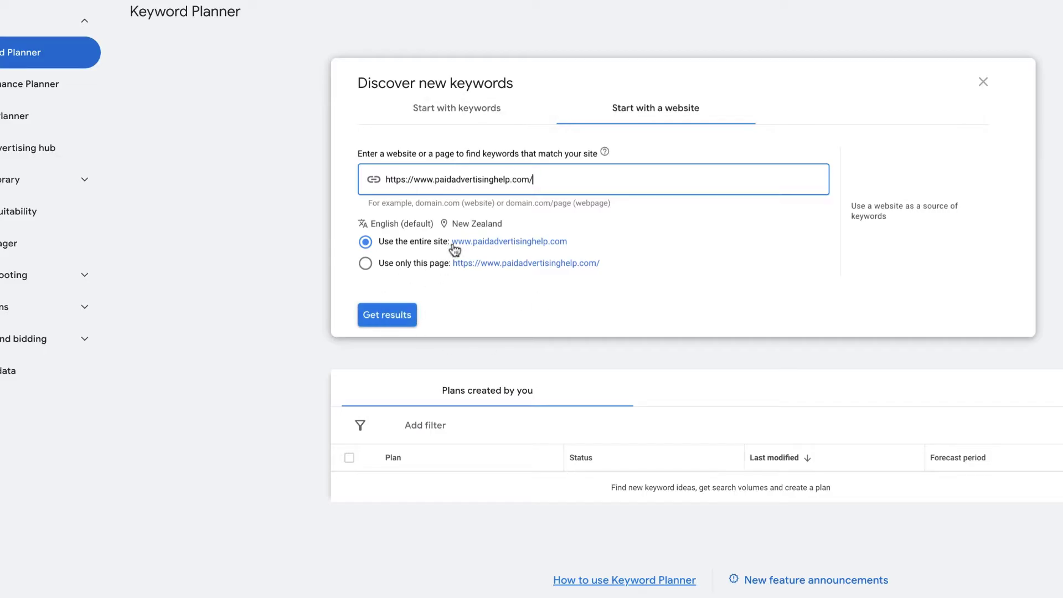
click(459, 112)
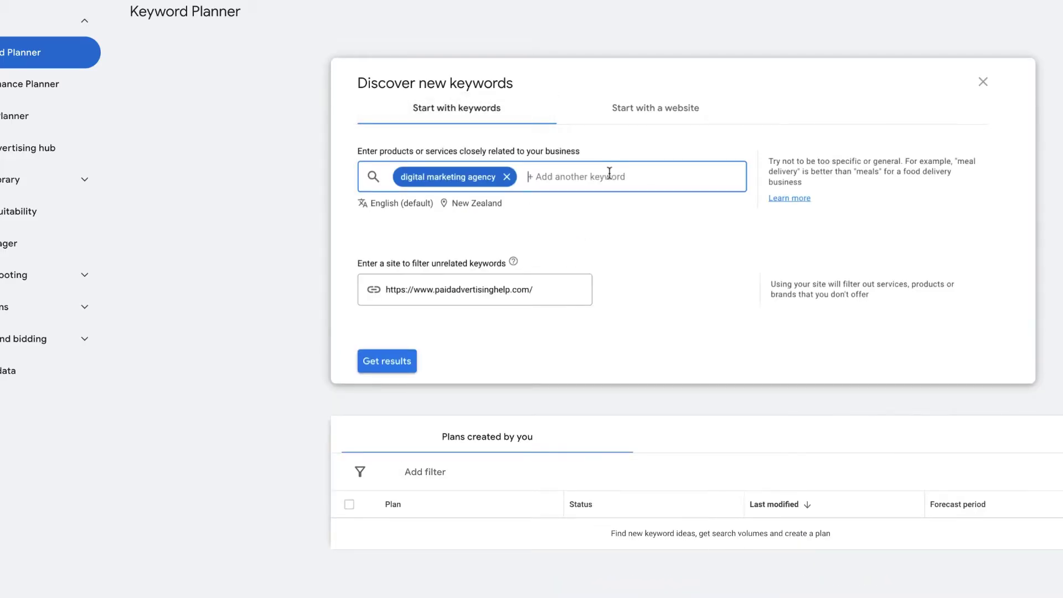
text(facebook ads agency)
key(Return)
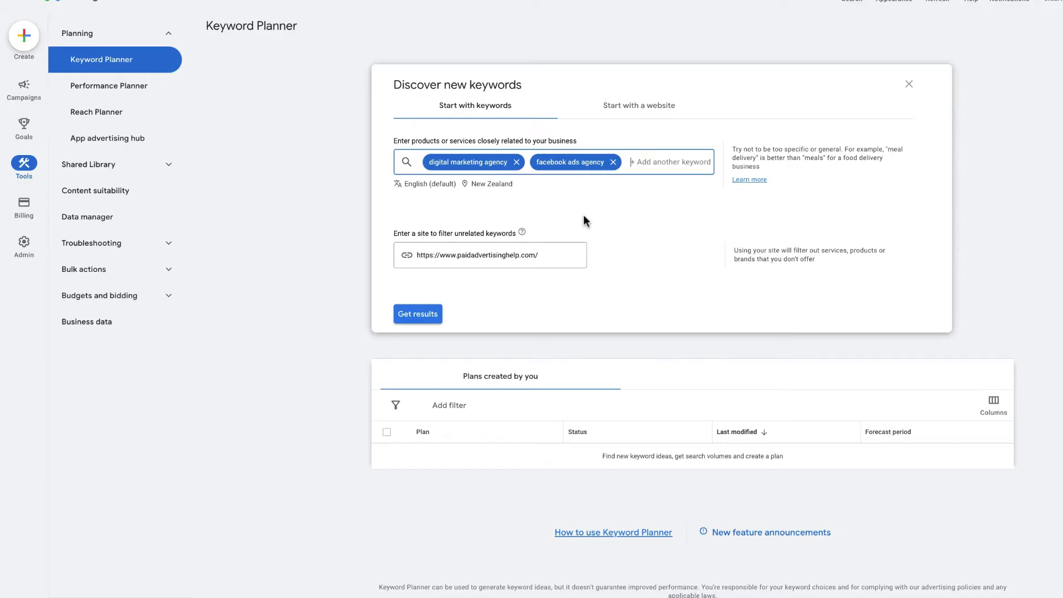
Step: Add the country Australia to the targeted locations of the keyword search
click(490, 184)
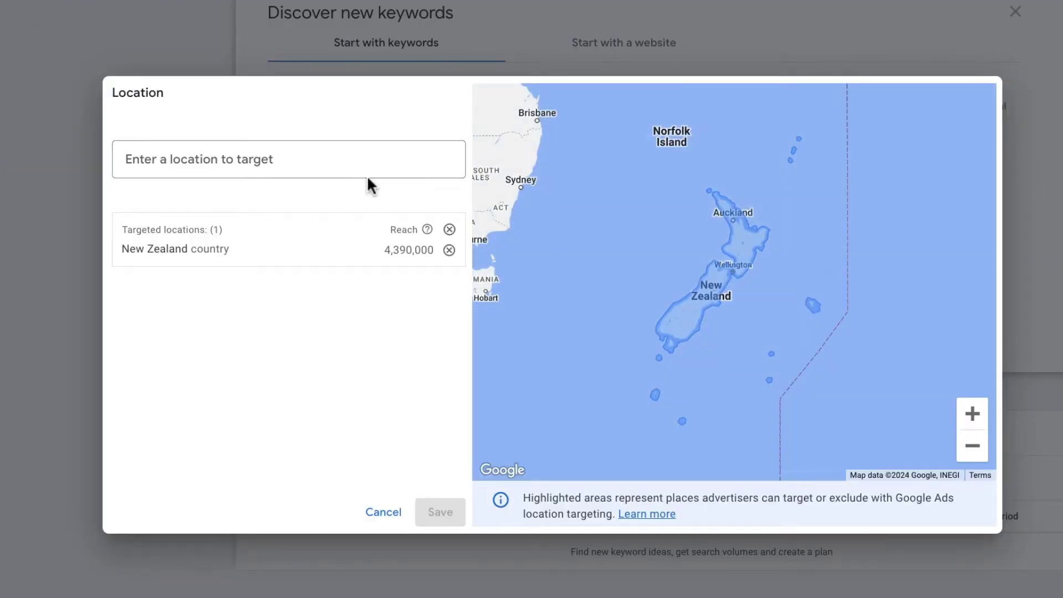
click(355, 162)
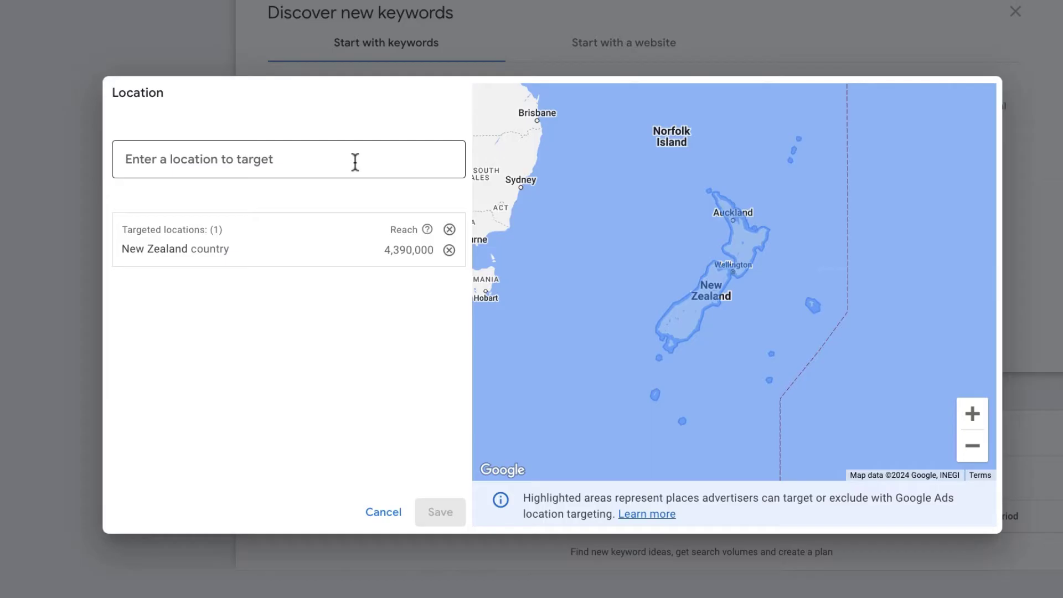
text(austr)
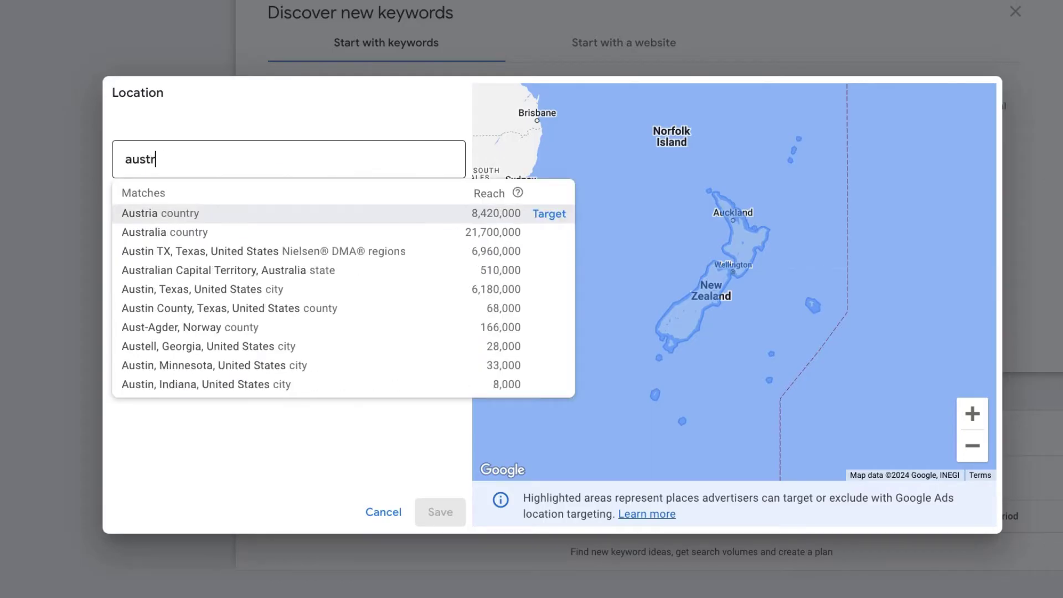
text(alia)
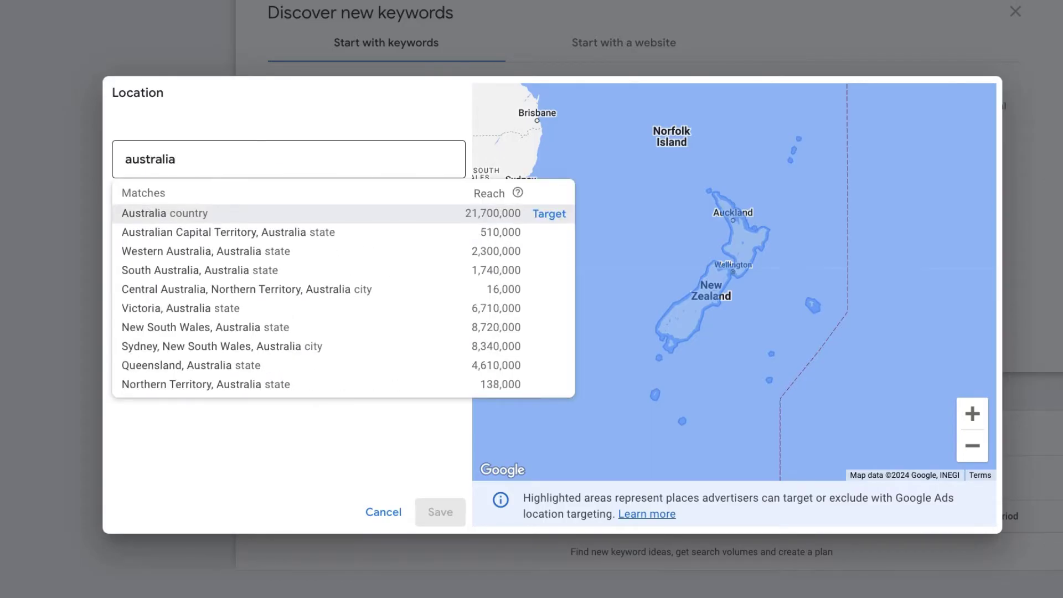
click(559, 217)
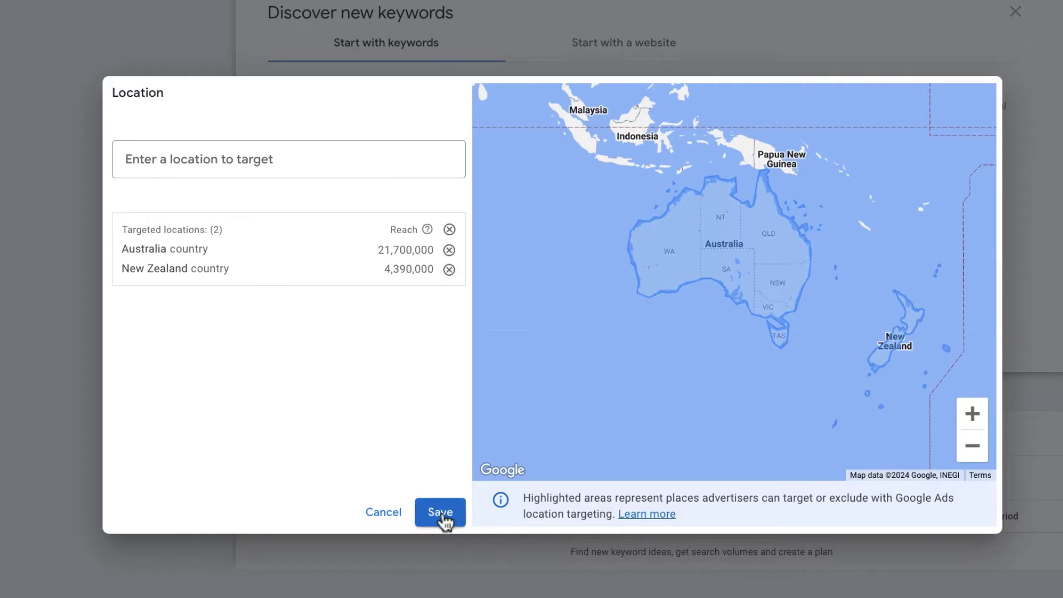
Step: Add the Auckland, New Zealand region to the targeted locations
click(217, 161)
text(a)
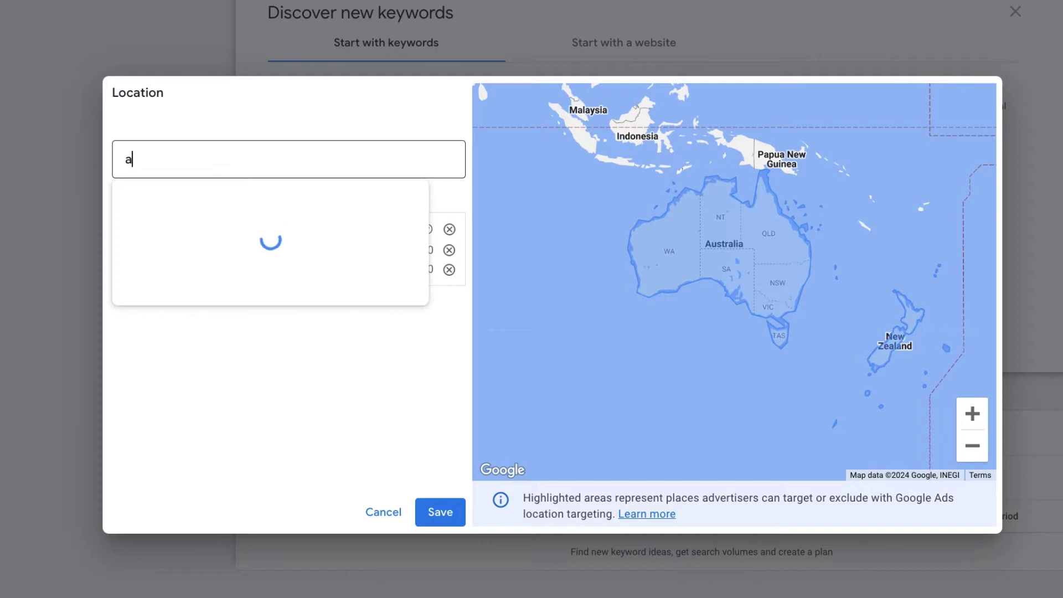
text(uckla)
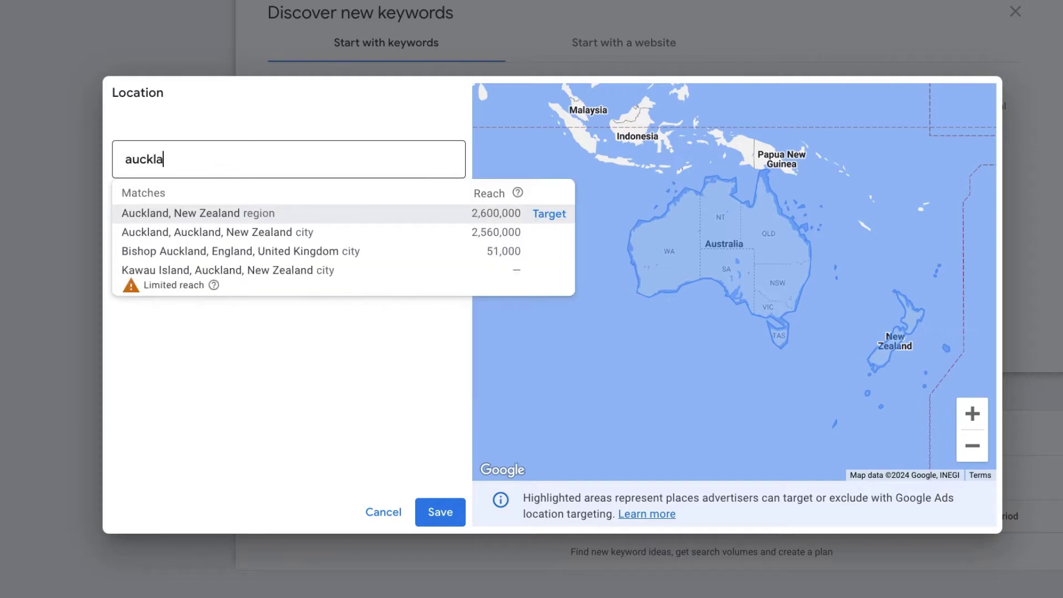
text(nd)
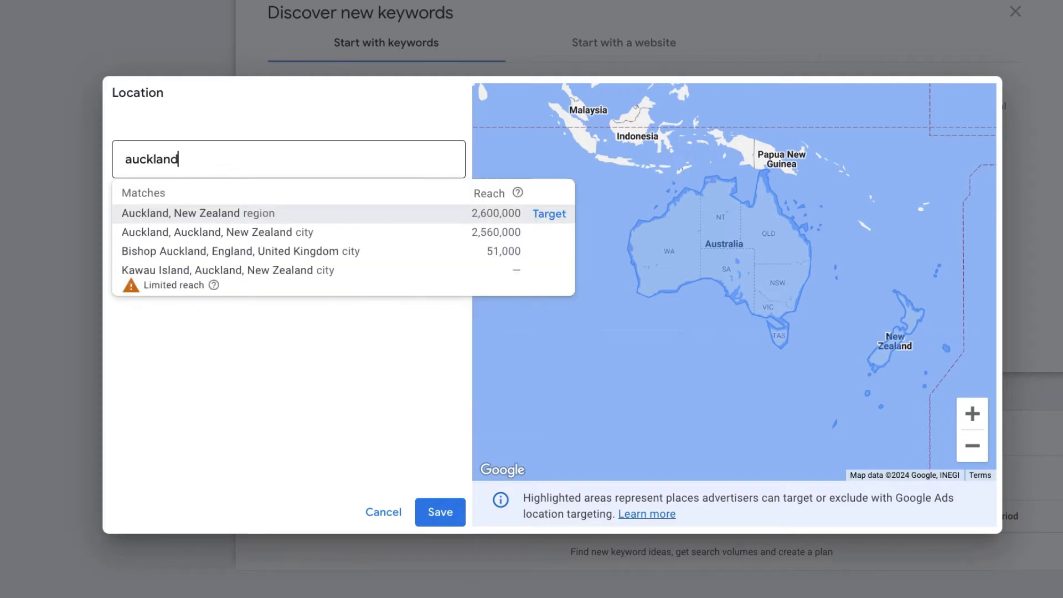
click(546, 221)
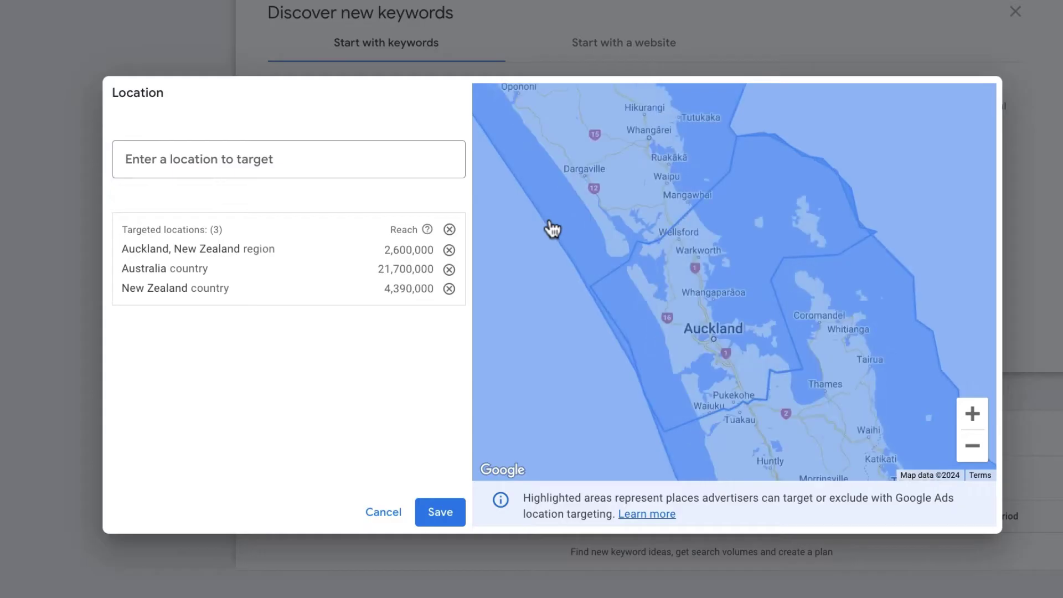
Step: Remove the country New Zealand from the targeted locations and save the location targeting
click(449, 288)
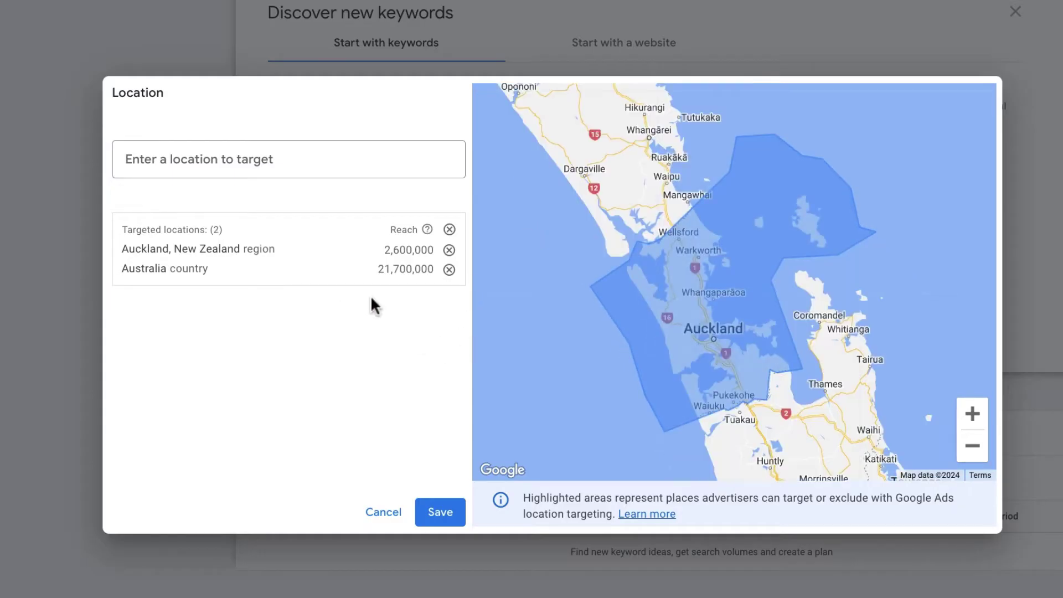
scroll(583, 295, down, 3)
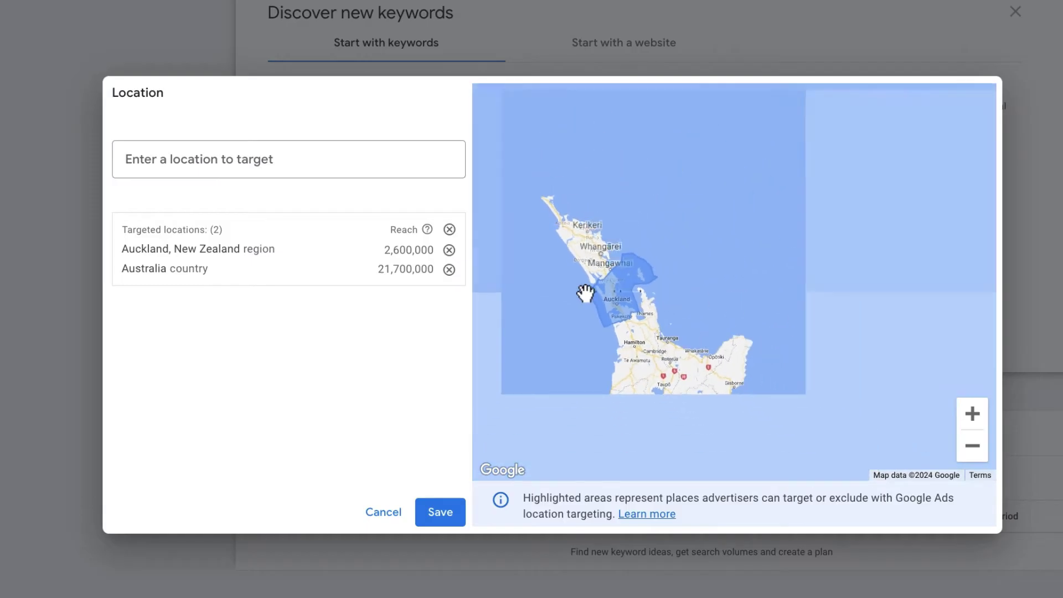
scroll(585, 293, down, 5)
drag(624, 314, 666, 300)
scroll(665, 300, up, 4)
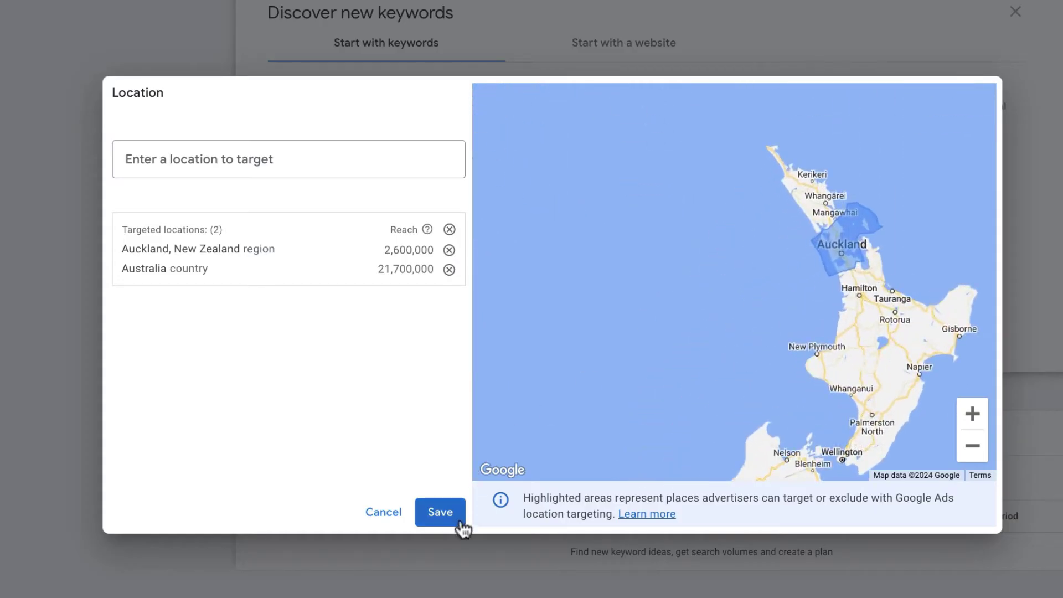
click(441, 514)
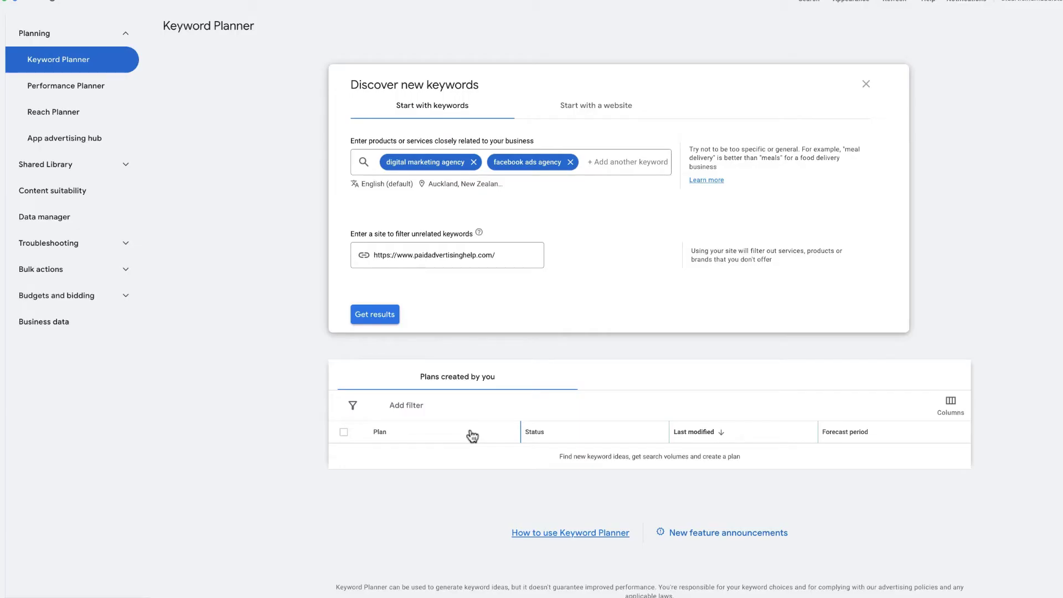
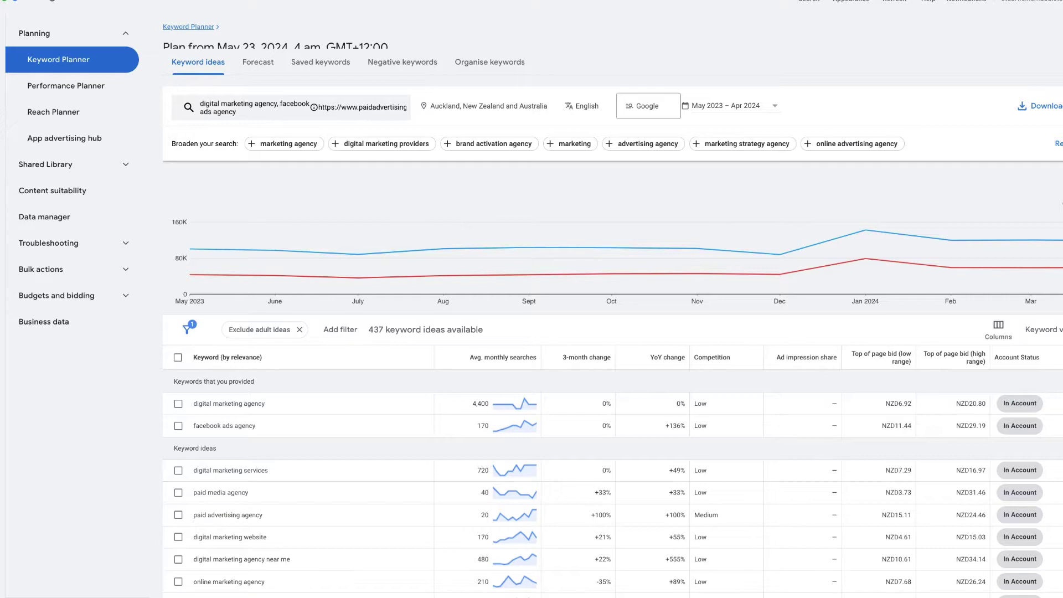
Step: Look through the keyword ideas generated from the two seed keywords and compare their monthly searches and competition
scroll(385, 363, down, 2)
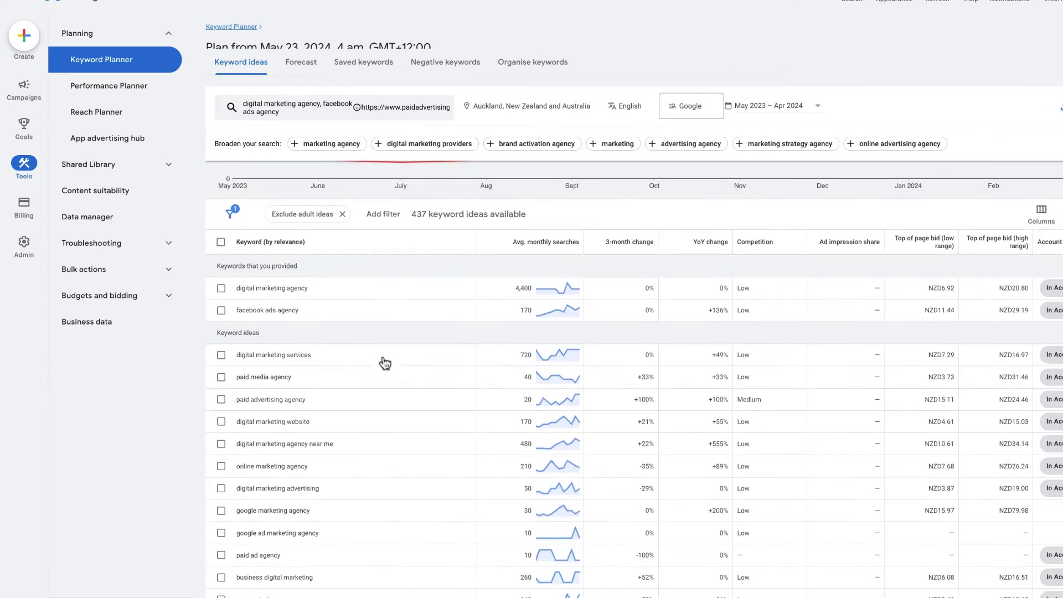
scroll(385, 362, down, 10)
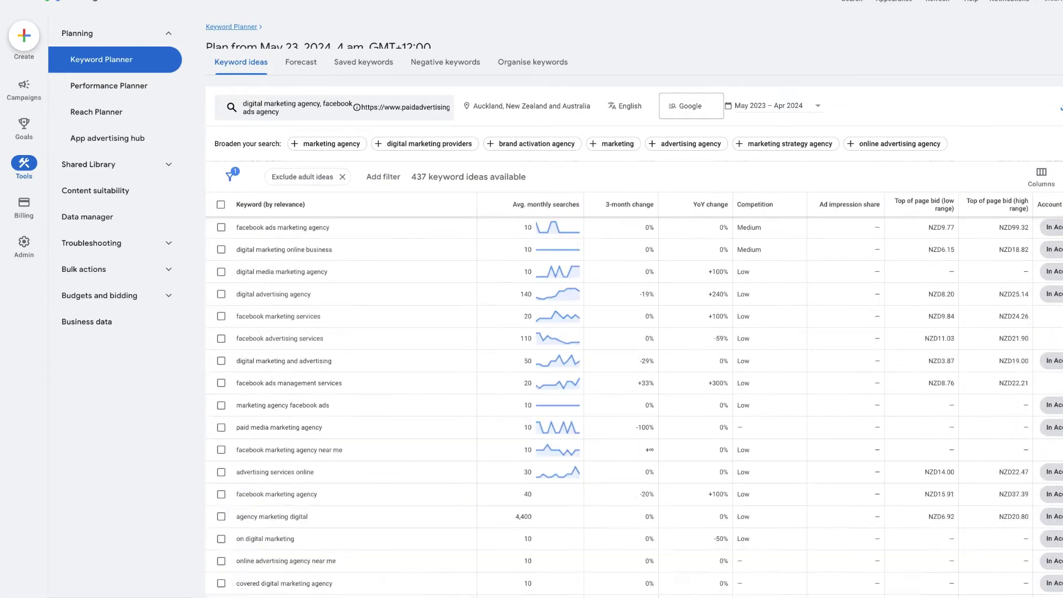
scroll(634, 407, down, 8)
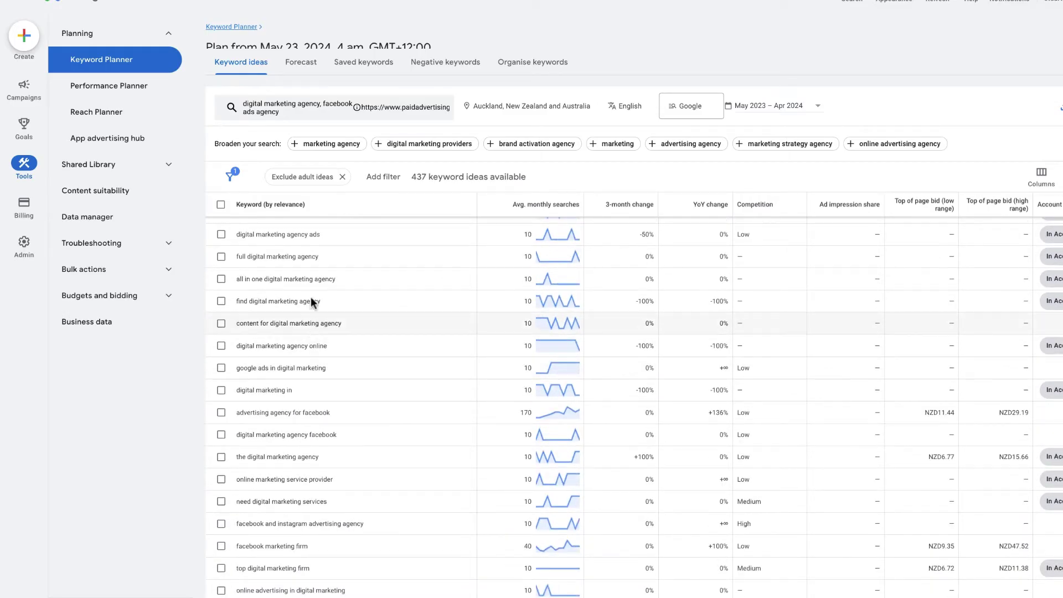
scroll(310, 297, down, 5)
scroll(310, 297, up, 20)
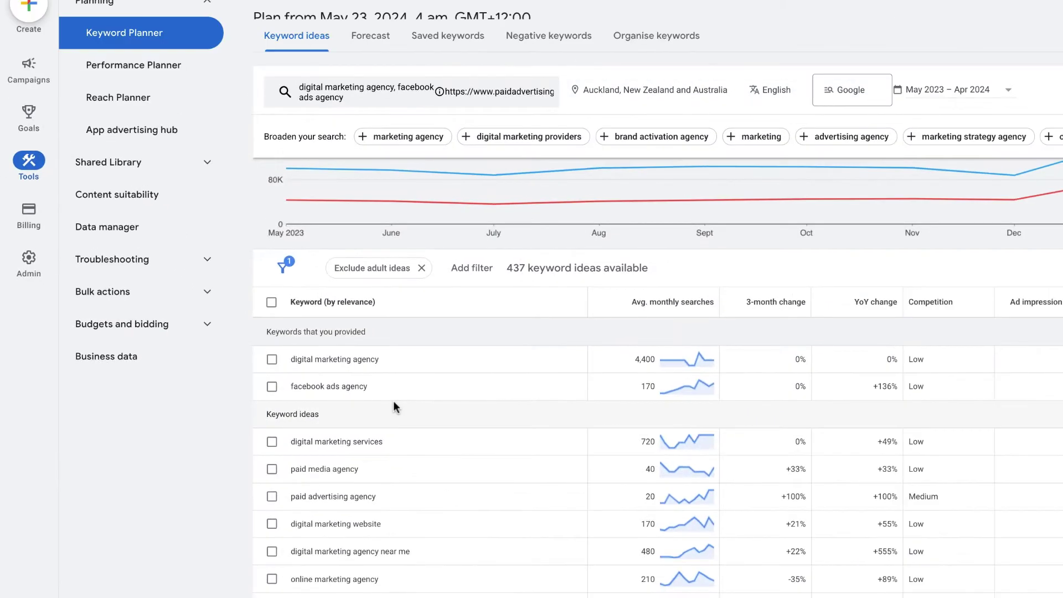
scroll(584, 377, down, 1)
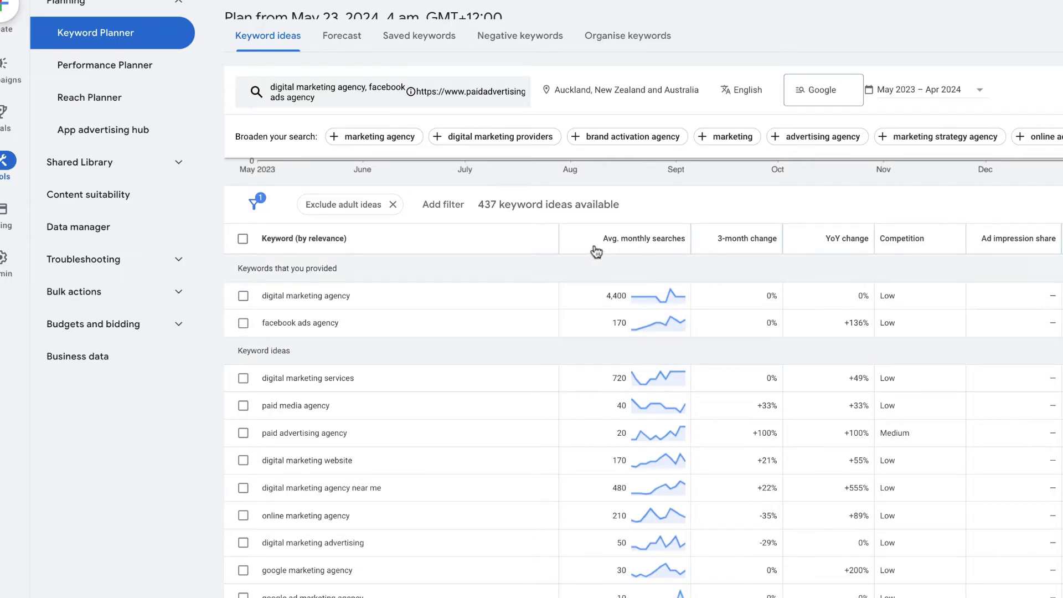
Step: Sort the keyword ideas by average monthly searches, highest first
click(643, 243)
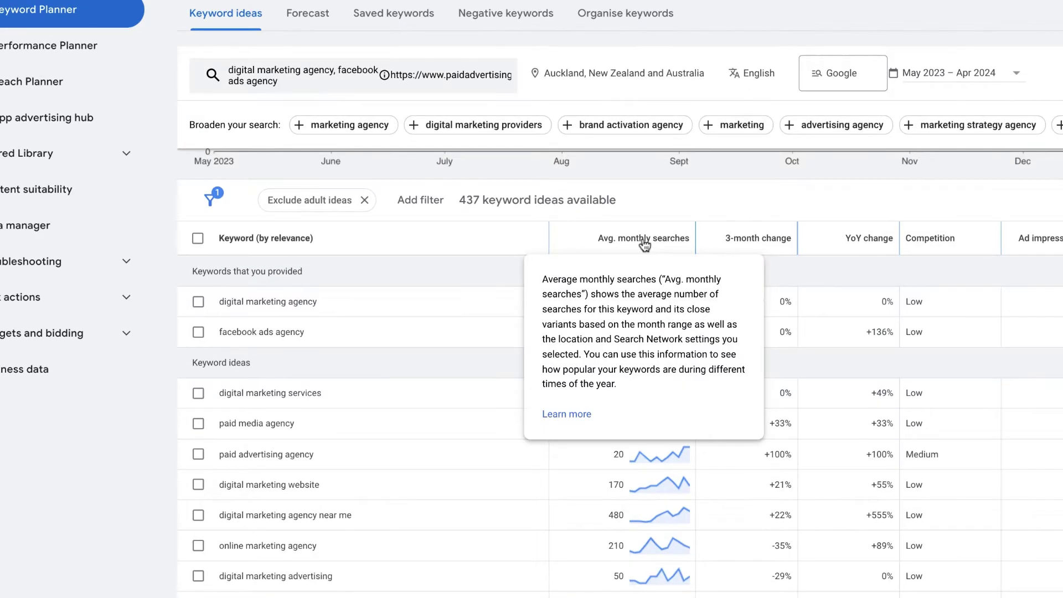
click(585, 244)
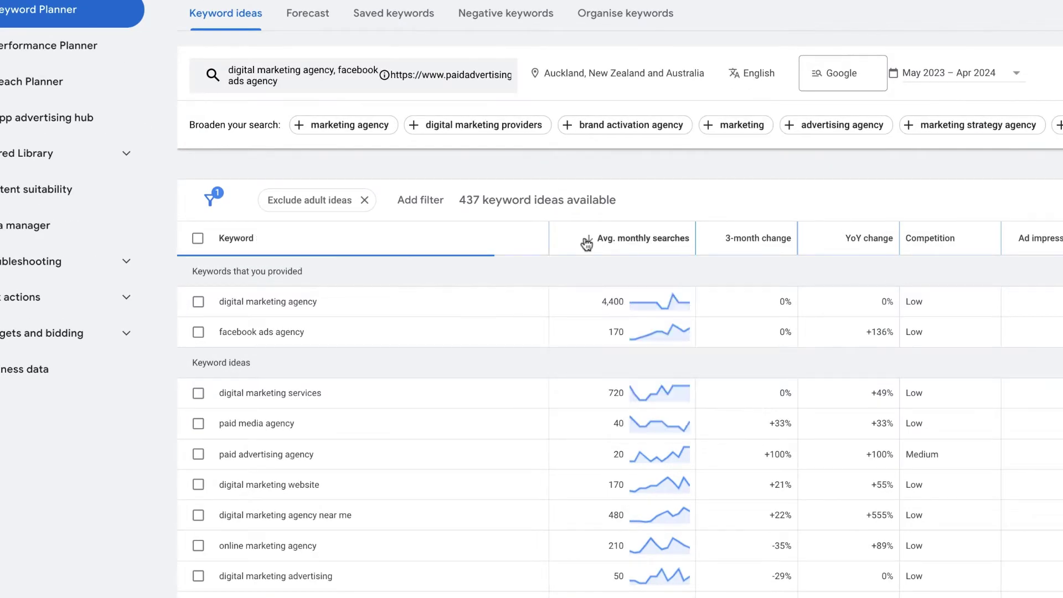
scroll(586, 242, down, 3)
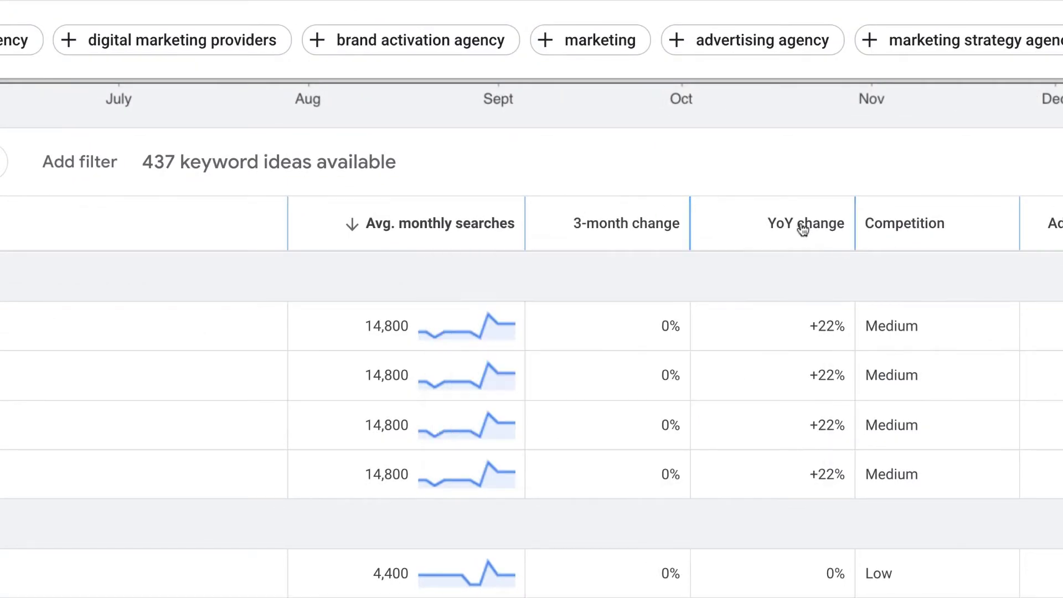
mouse_move(803, 225)
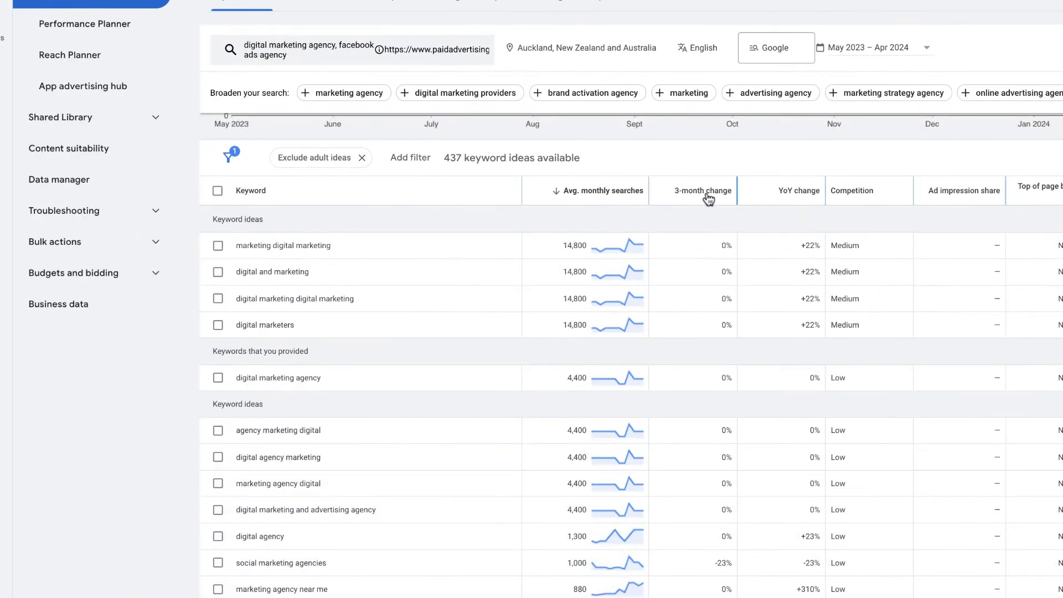
Step: Sort the keyword ideas by 3-month change, highest first, and highlight the idea "looking for digital marketing services" while reviewing the growing keywords
mouse_move(637, 234)
click(707, 193)
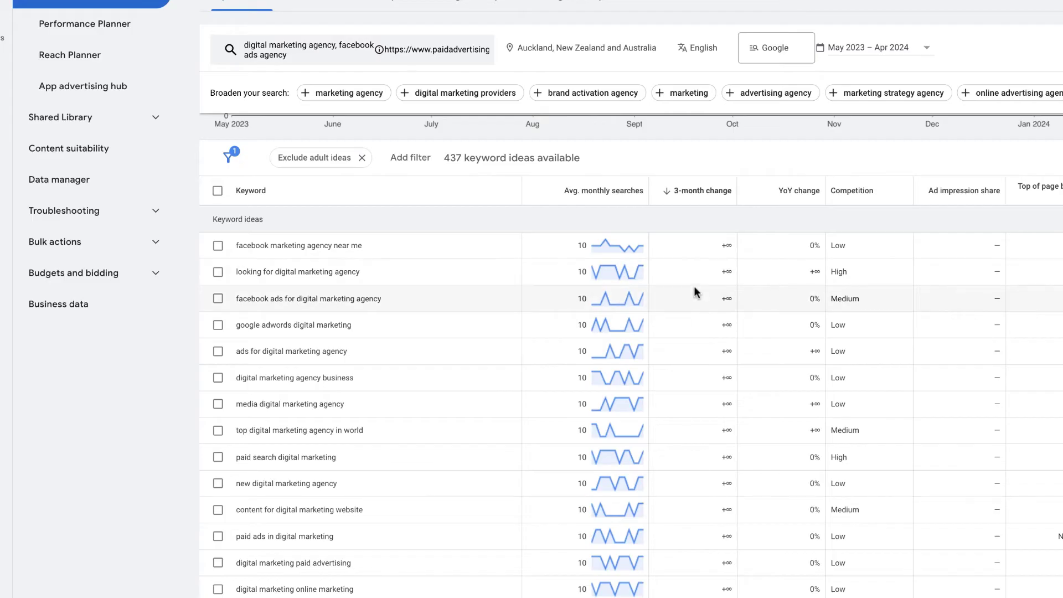
scroll(688, 313, down, 10)
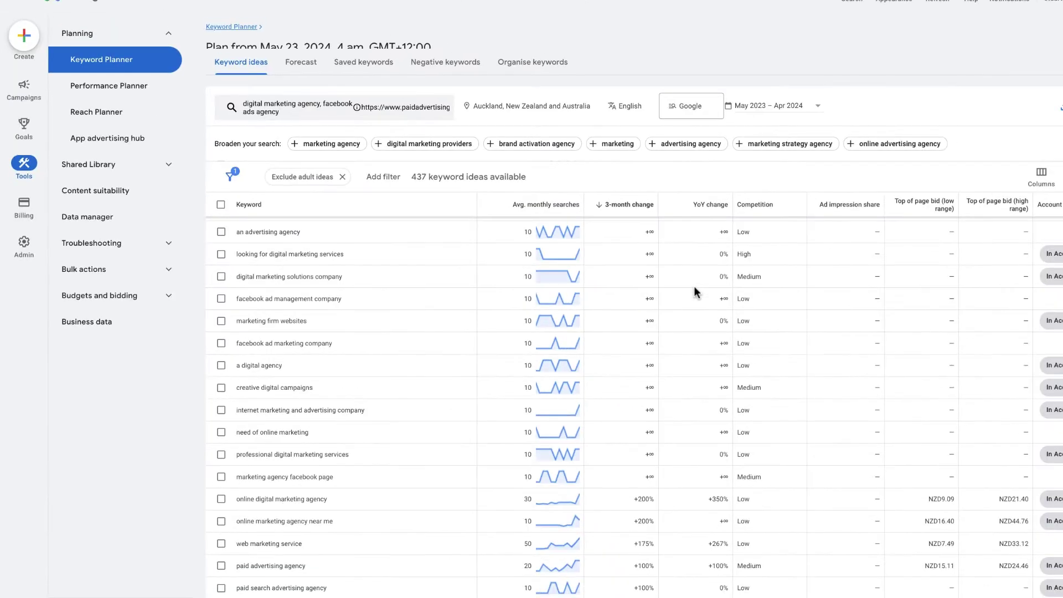
scroll(637, 431, down, 8)
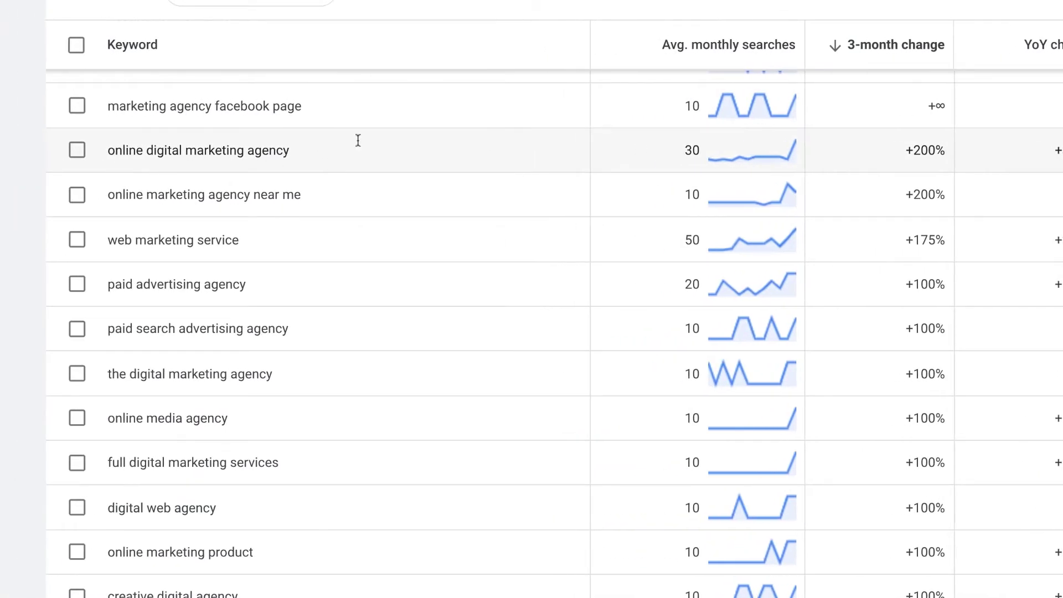
mouse_move(736, 148)
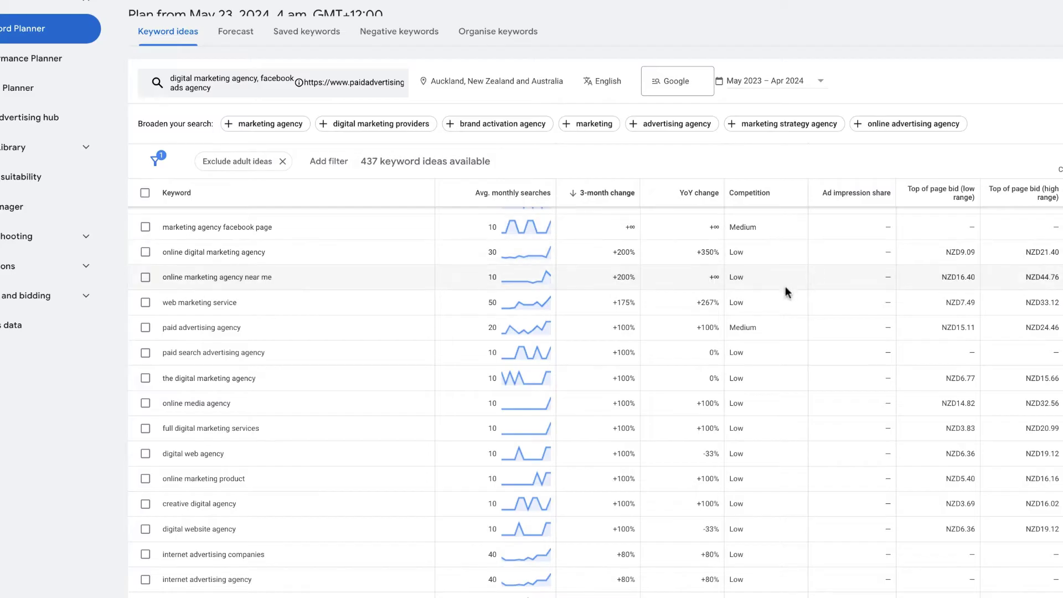
scroll(779, 289, up, 3)
scroll(778, 290, up, 3)
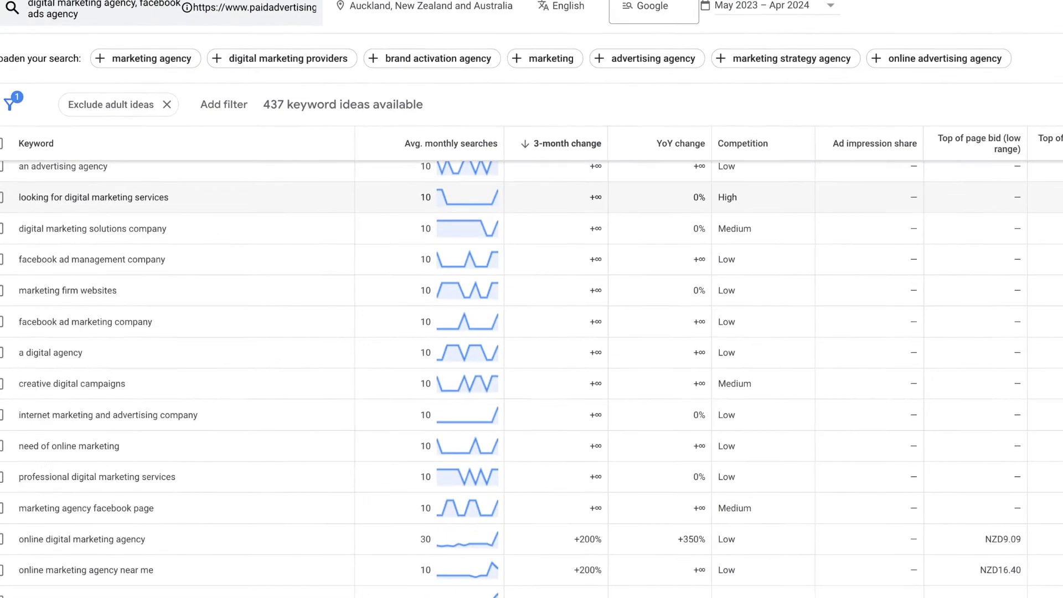
drag(182, 201, 19, 199)
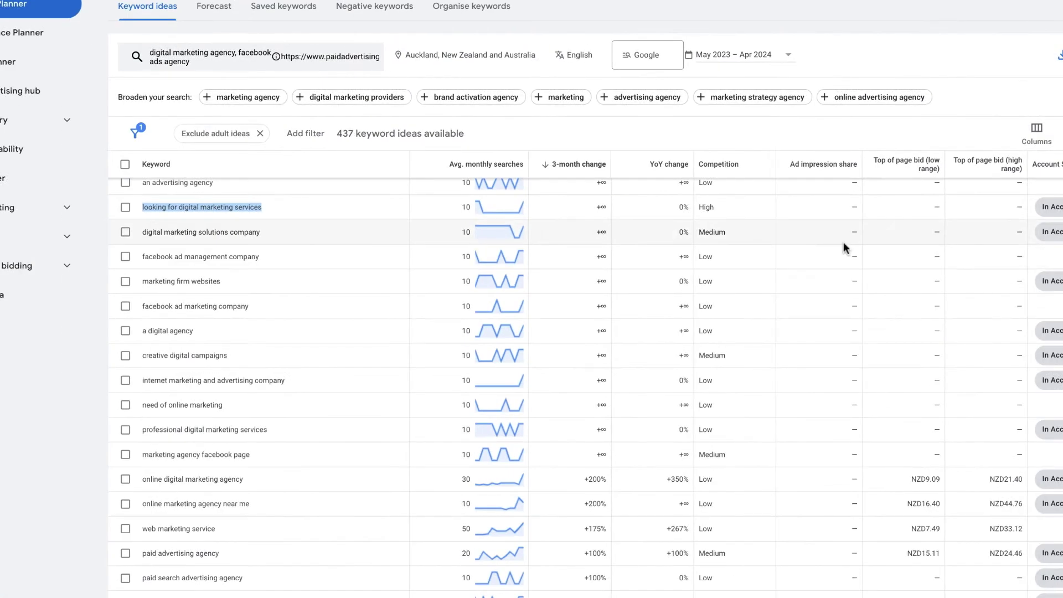
Step: Sort the keyword ideas by top of page bid (low range), highest first
scroll(850, 258, up, 4)
scroll(850, 258, up, 7)
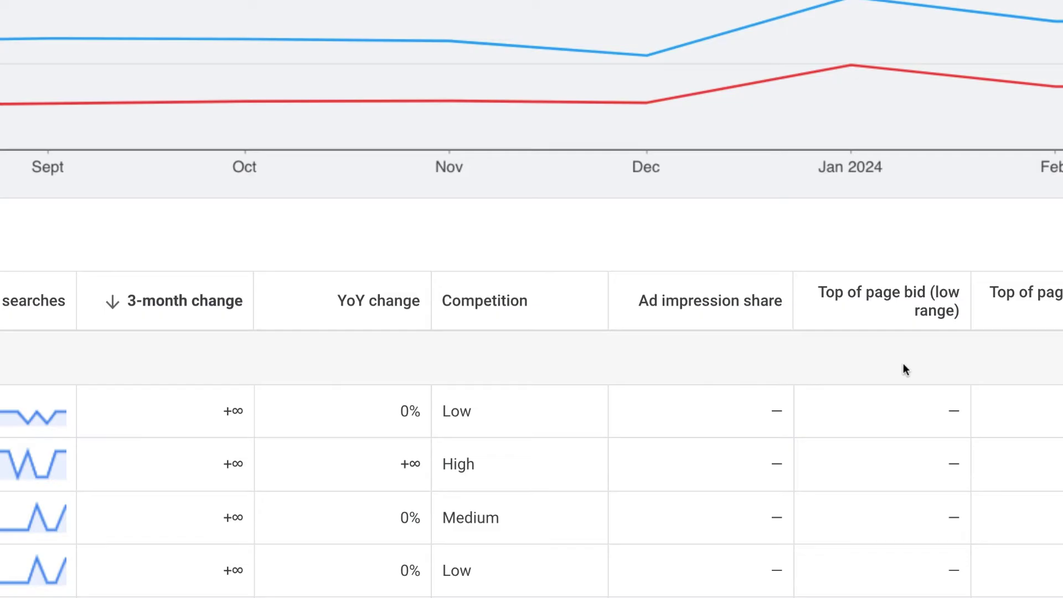
scroll(902, 363, down, 1)
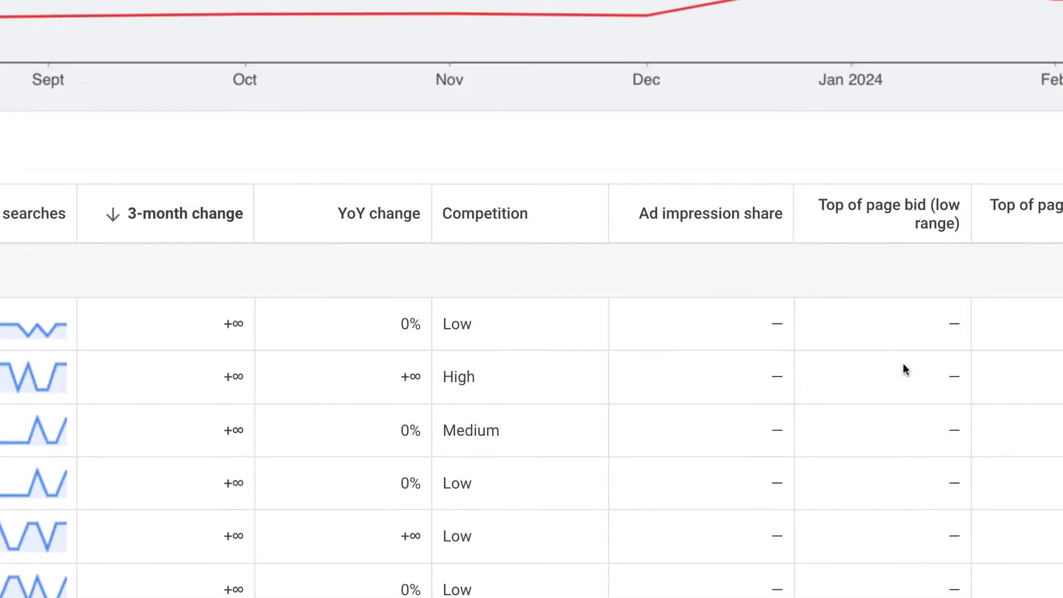
click(624, 206)
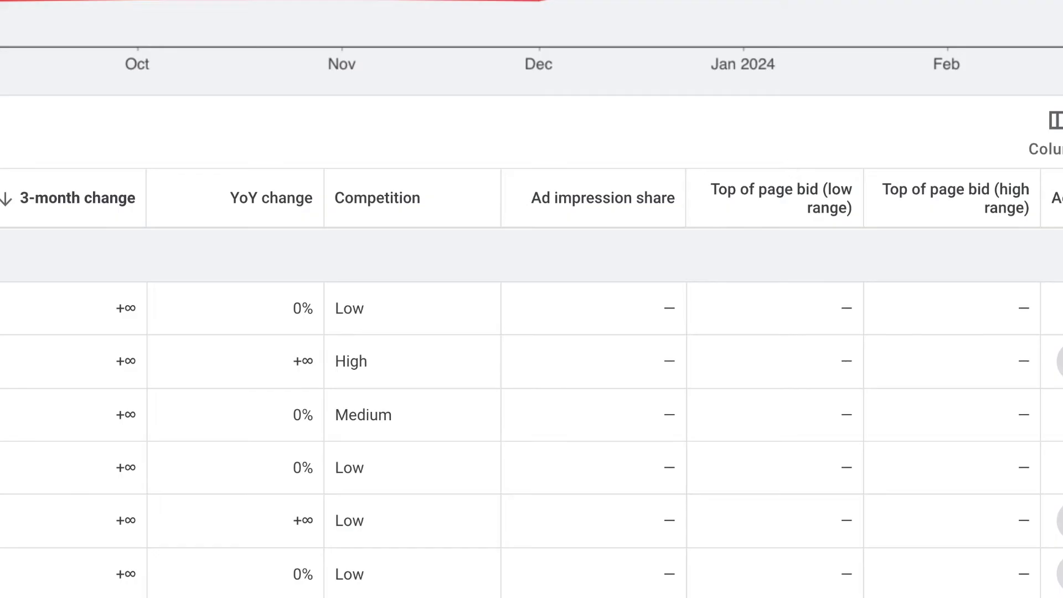
scroll(831, 244, up, 2)
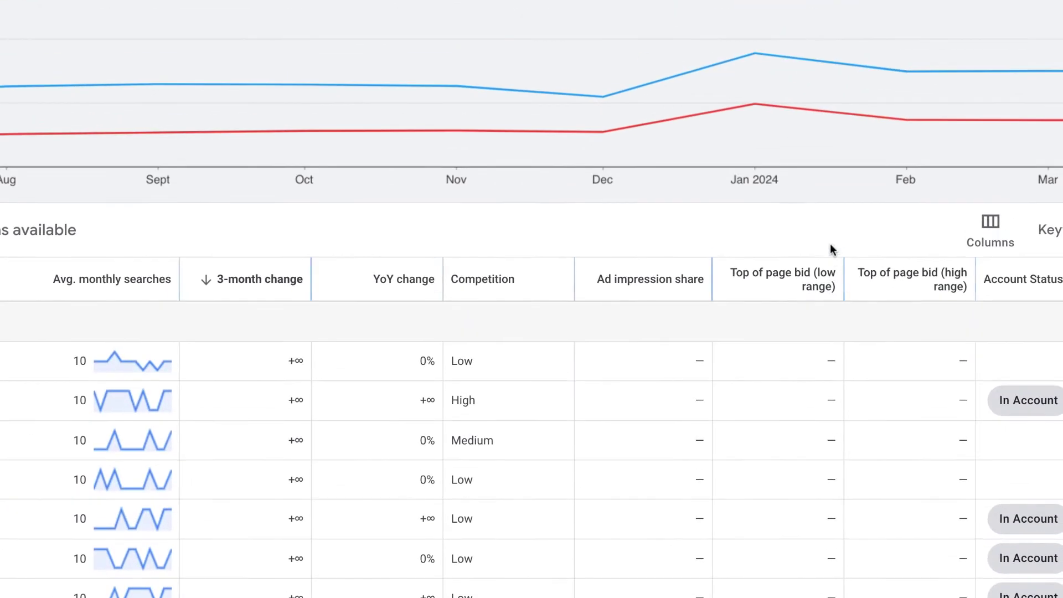
scroll(831, 247, down, 1)
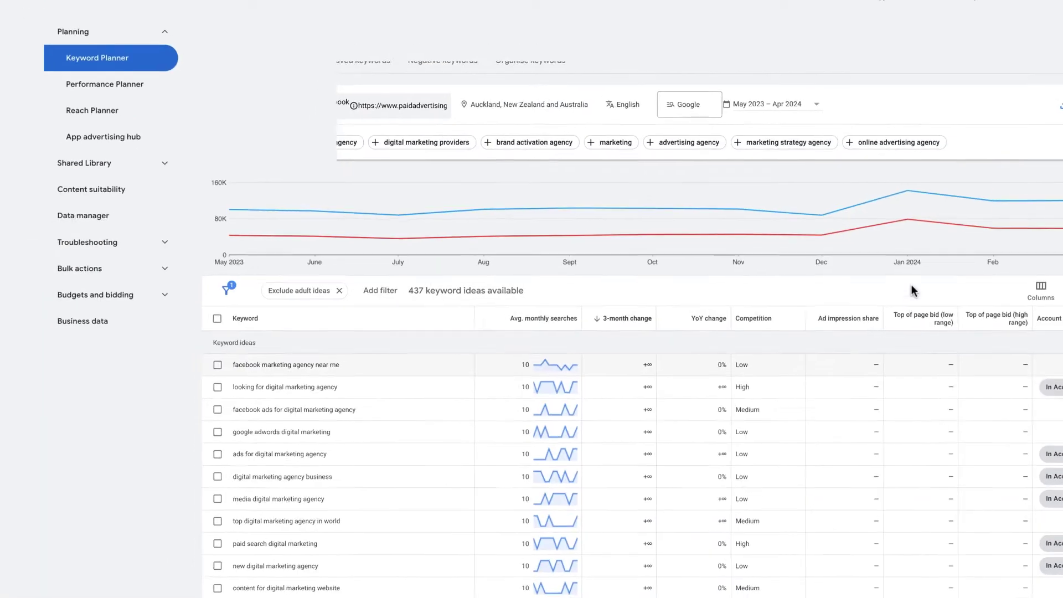
scroll(904, 405, up, 3)
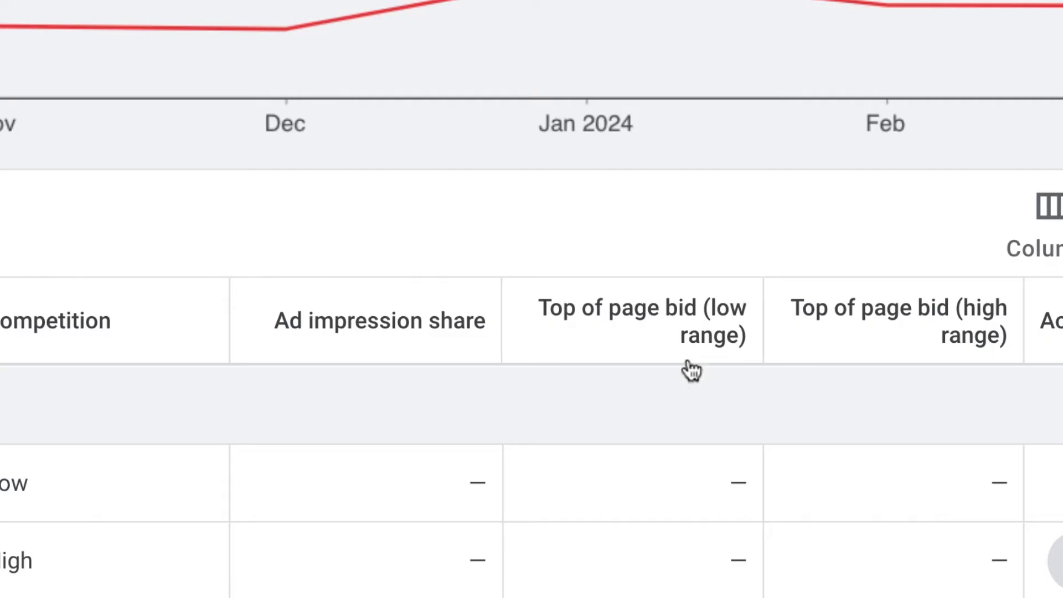
click(695, 314)
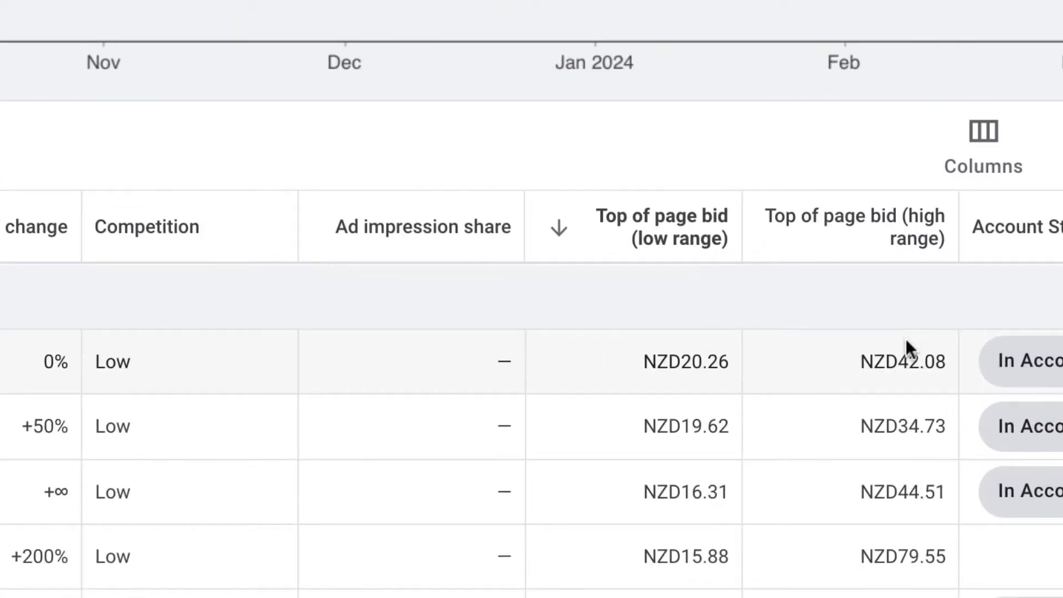
scroll(905, 338, down, 3)
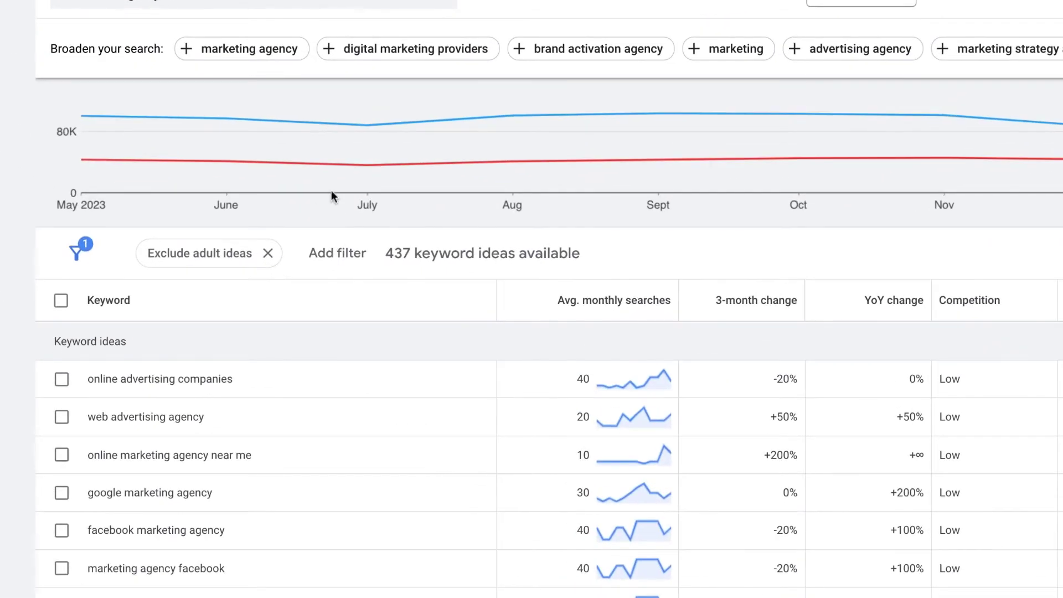
Step: Broaden the search with the suggested keywords "marketing agency" and "online advertising agency", getting new results after each addition
mouse_move(330, 183)
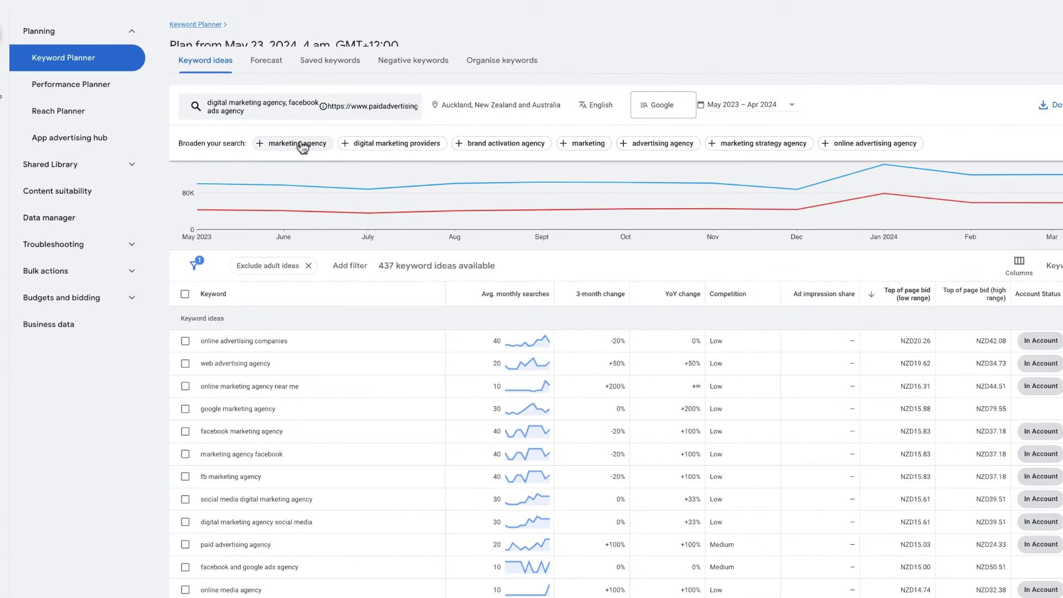
click(353, 145)
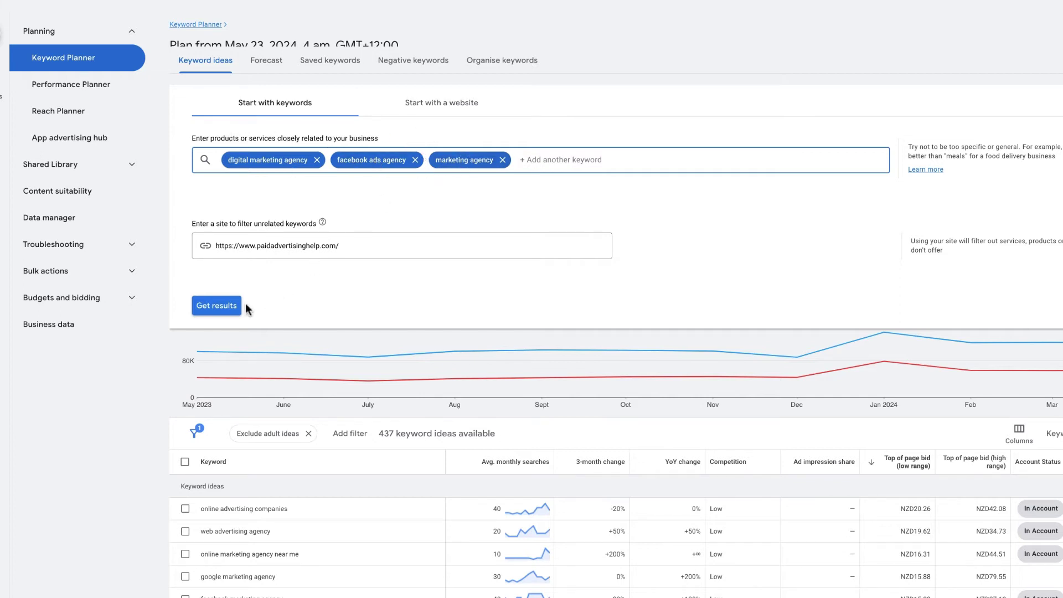
click(225, 317)
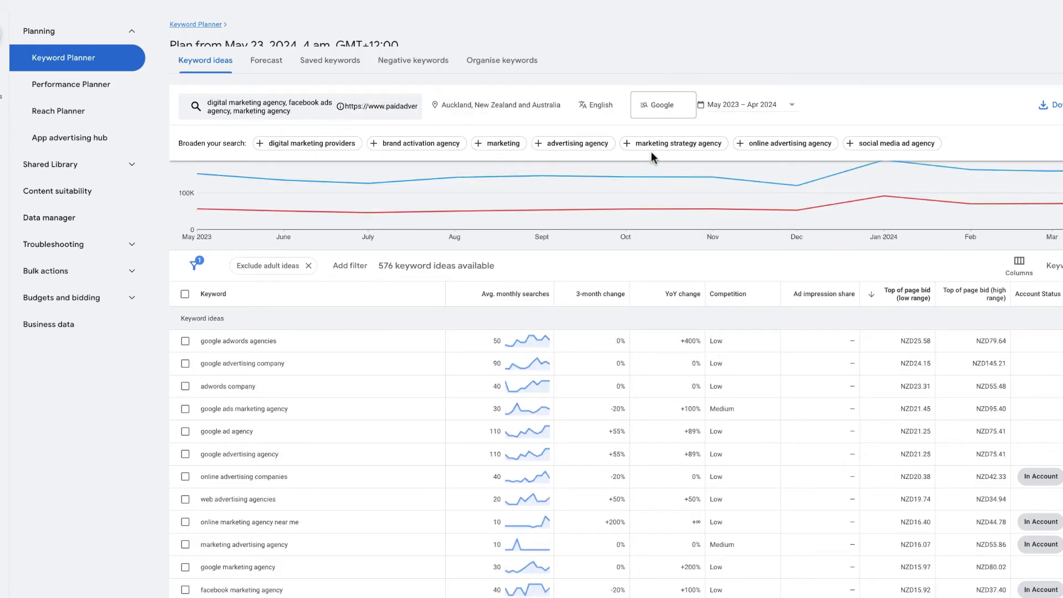
click(770, 144)
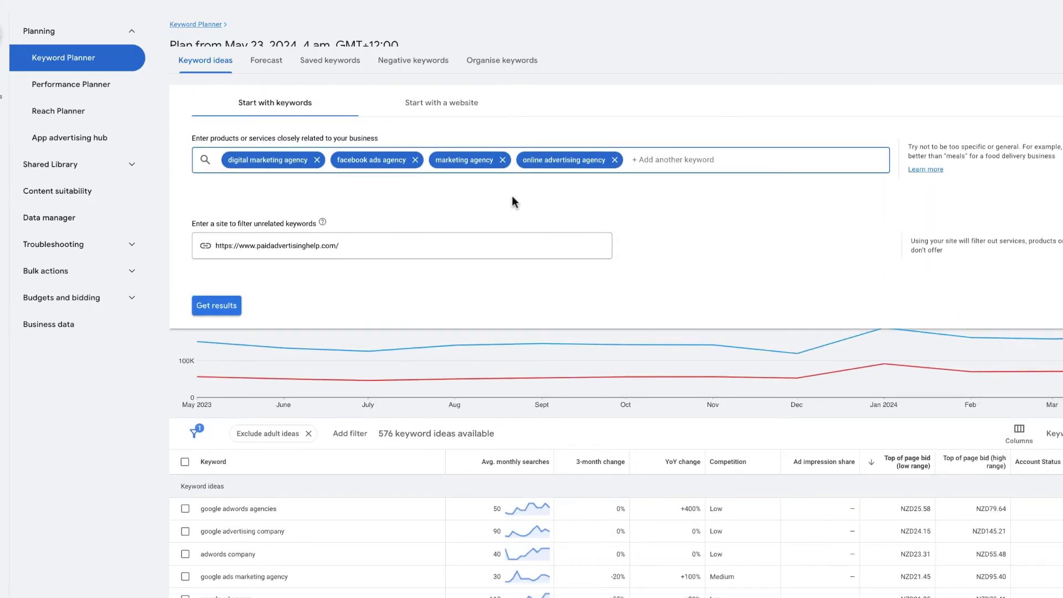
click(216, 305)
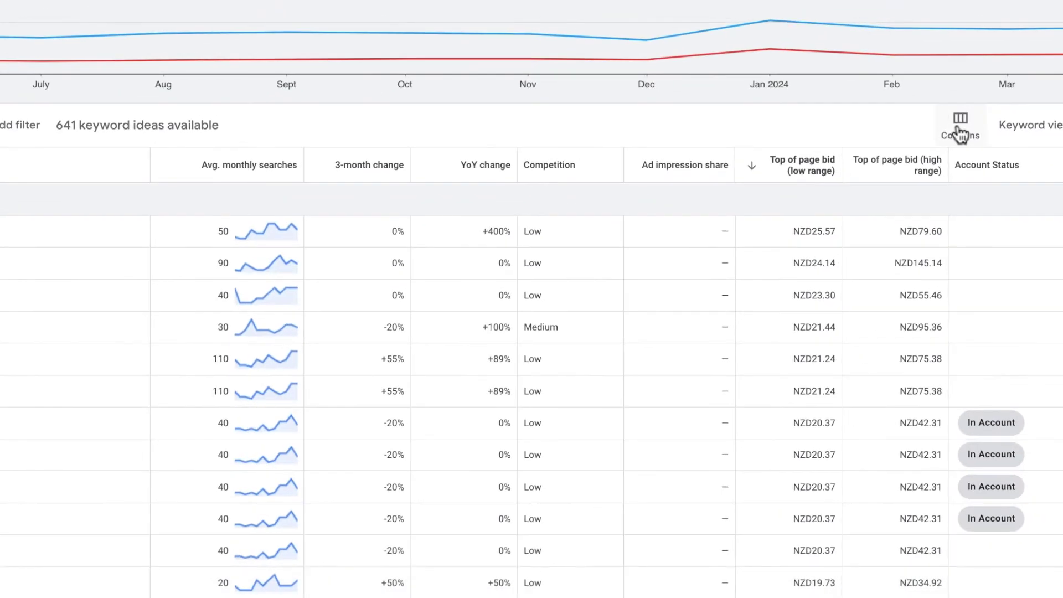
Step: Add the Competition (indexed value), Organic impression share and Organic Average Position columns to the keyword table and remove Ad impression share
click(930, 126)
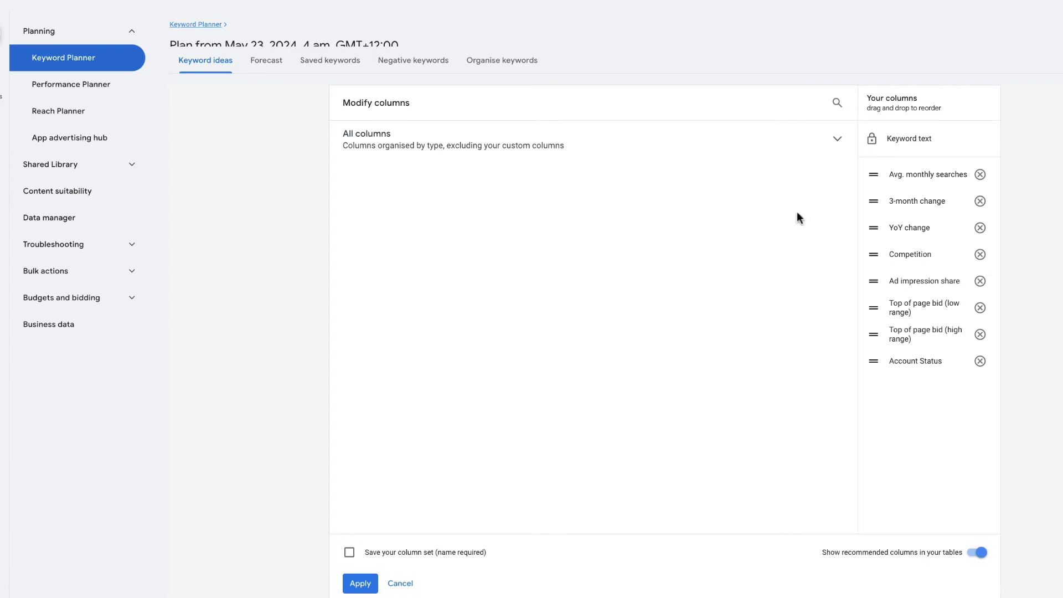
click(829, 147)
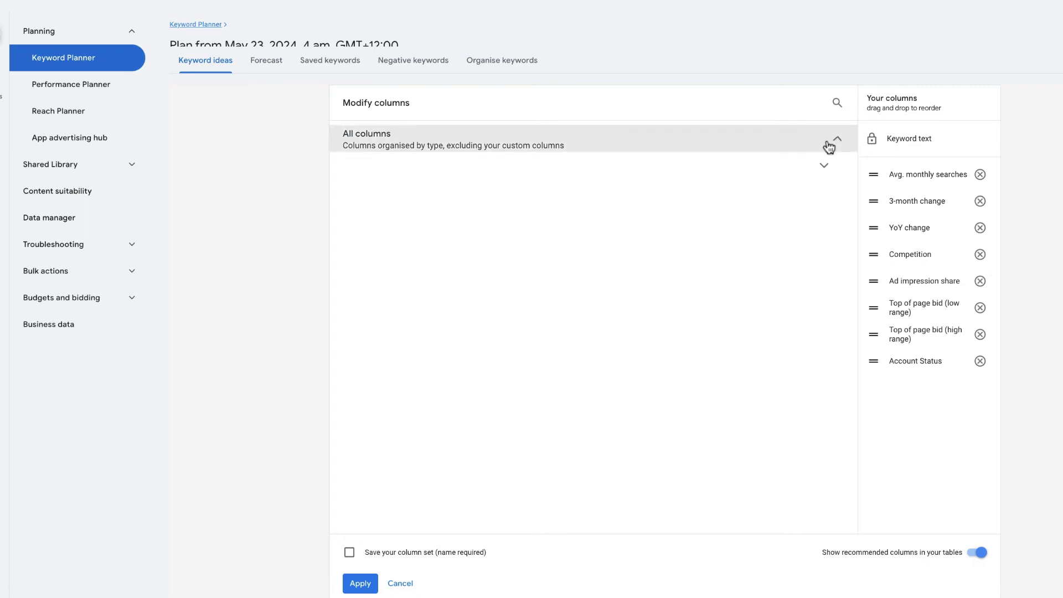
click(825, 166)
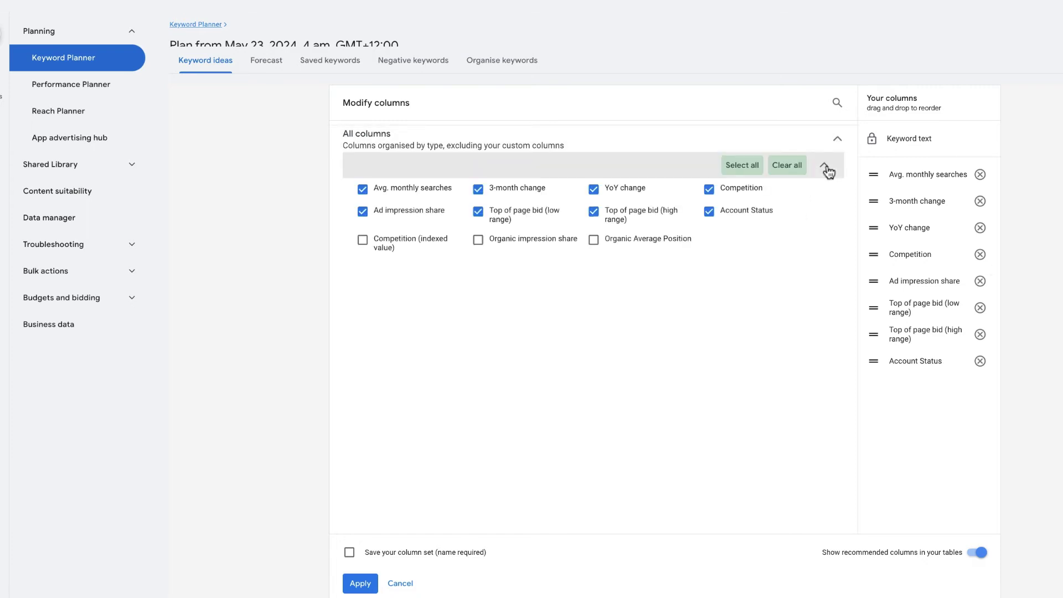
mouse_move(362, 244)
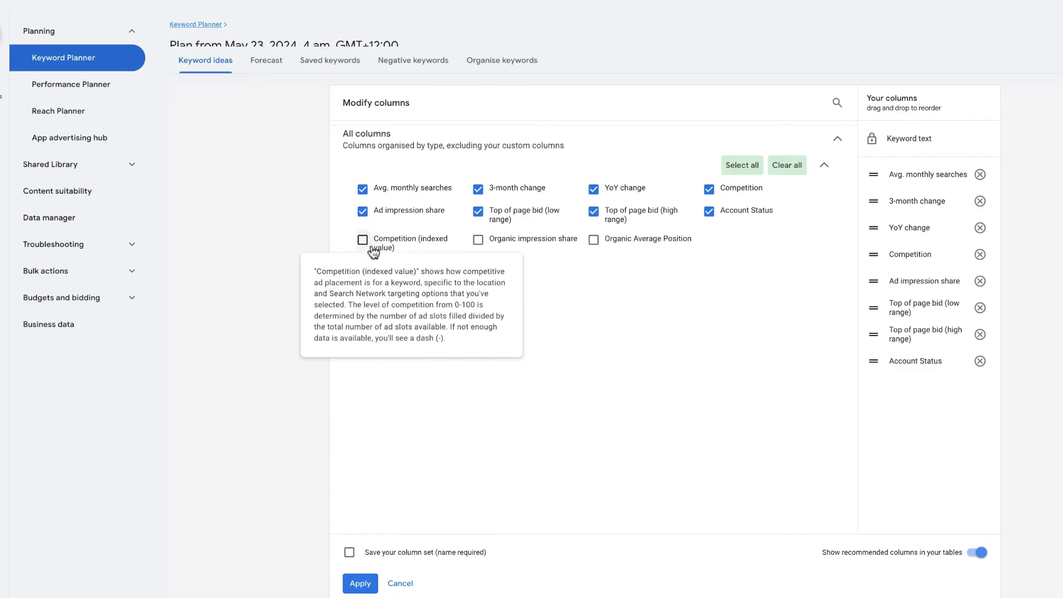
click(363, 241)
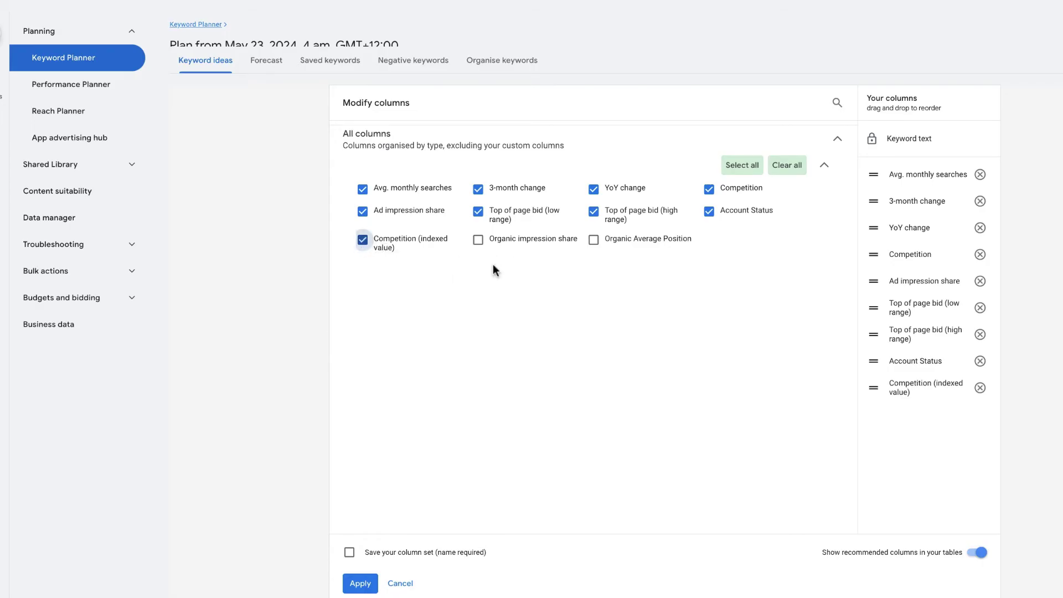
click(478, 244)
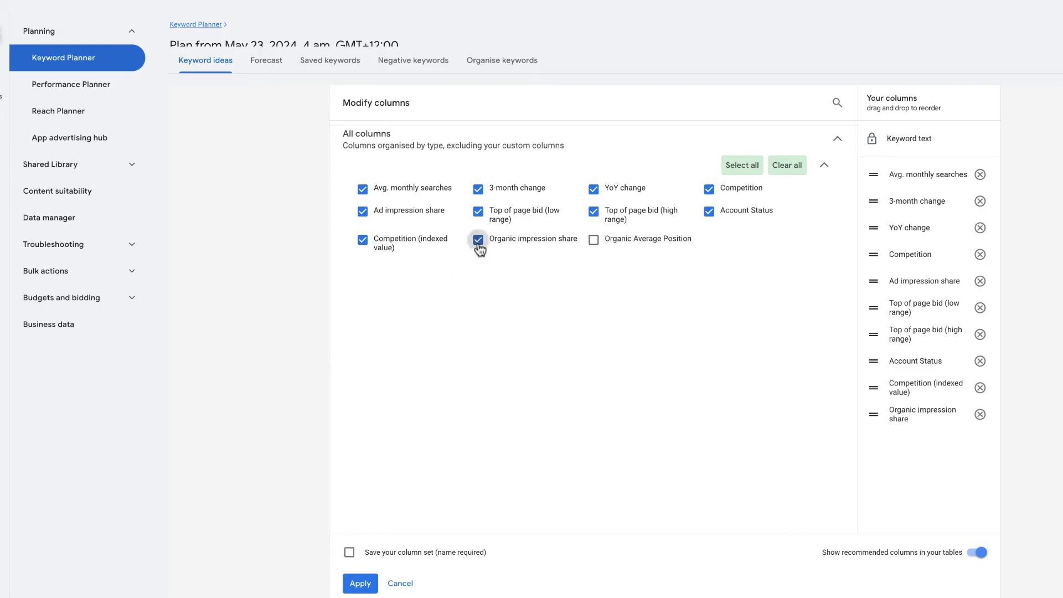
click(600, 244)
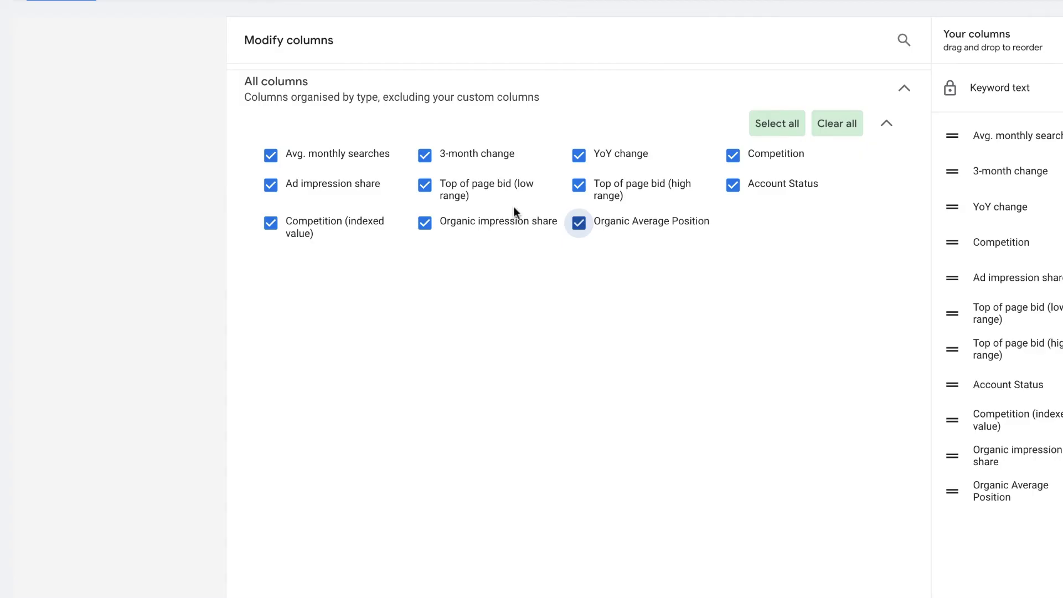
click(292, 190)
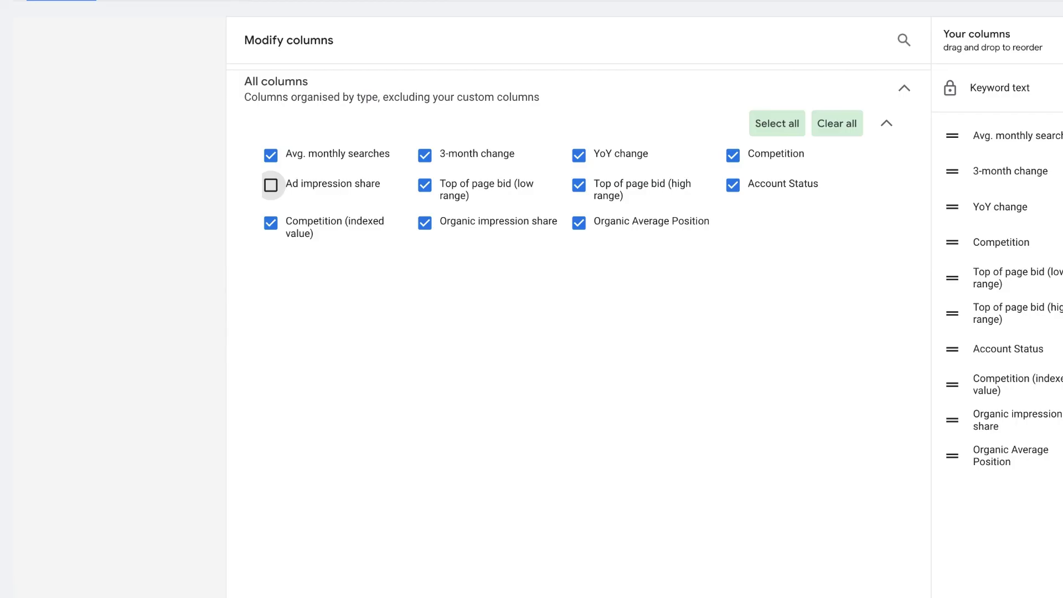
click(359, 581)
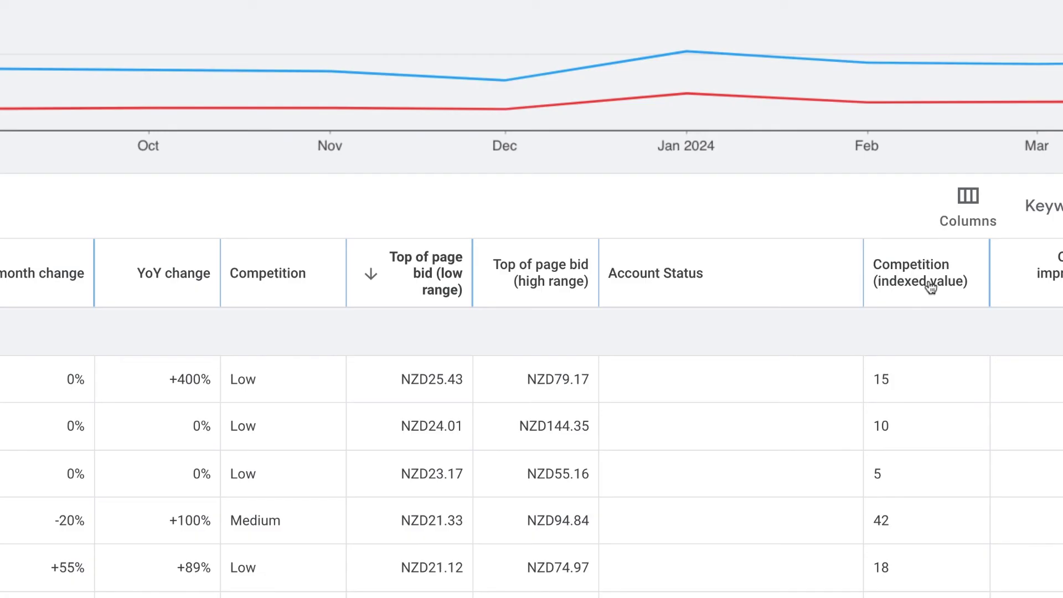
mouse_move(949, 274)
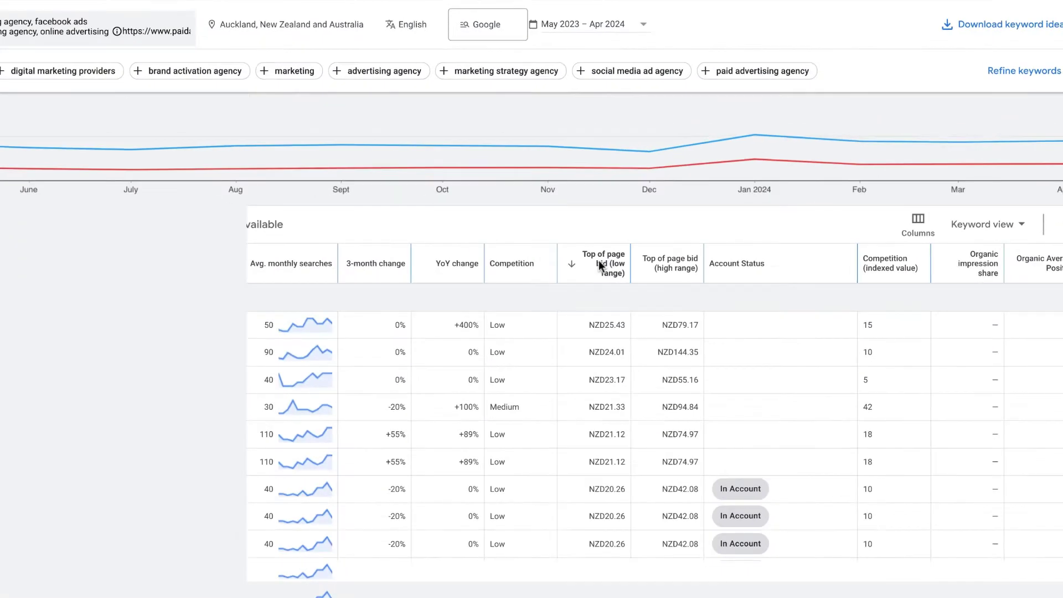
mouse_move(345, 260)
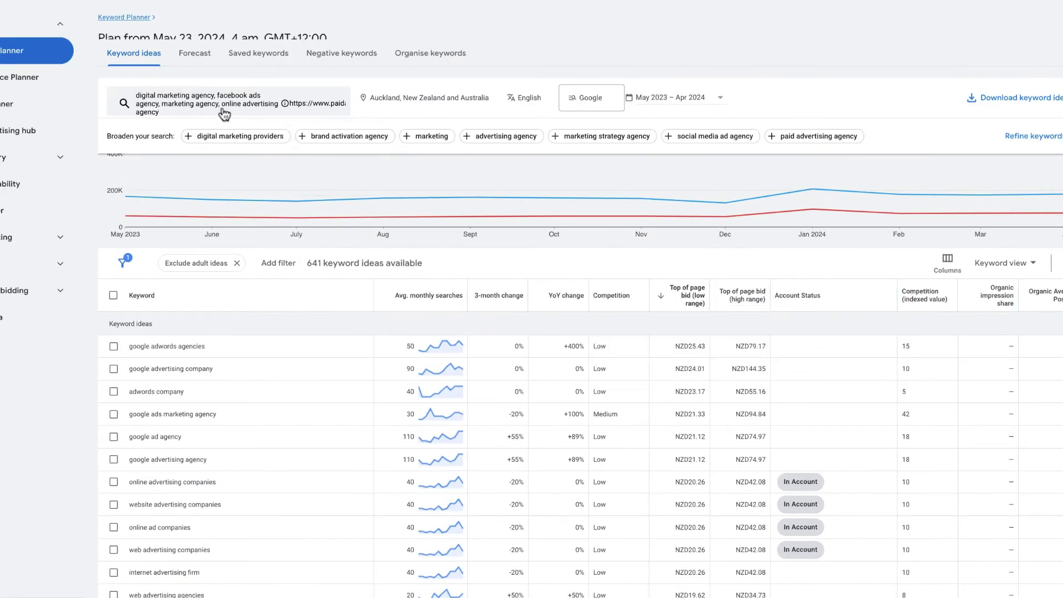
click(224, 111)
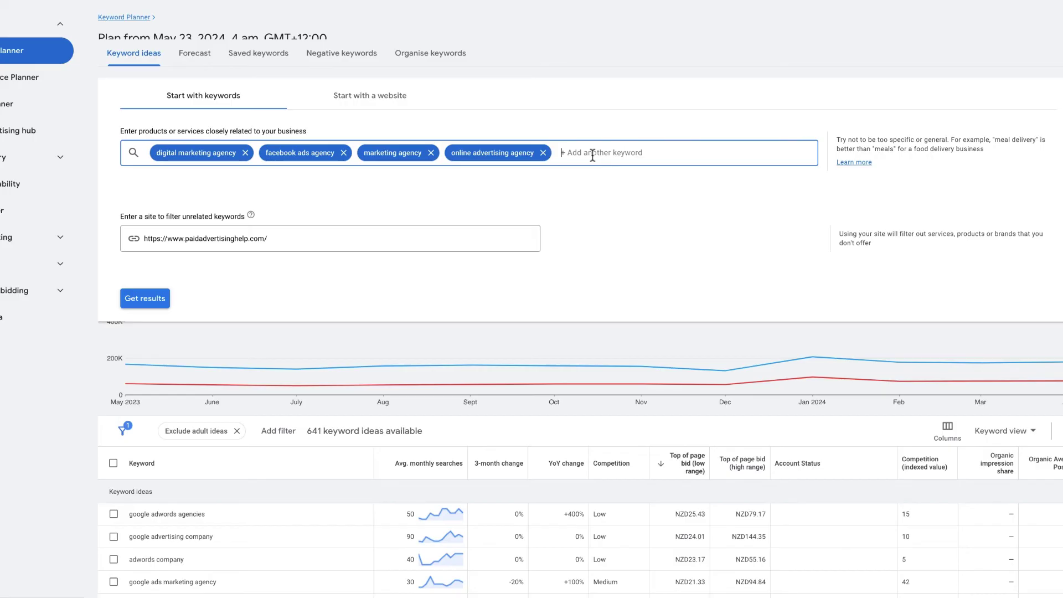
key(BackSpace)
key(BackSpace)
key(BackSpace)
key(BackSpace)
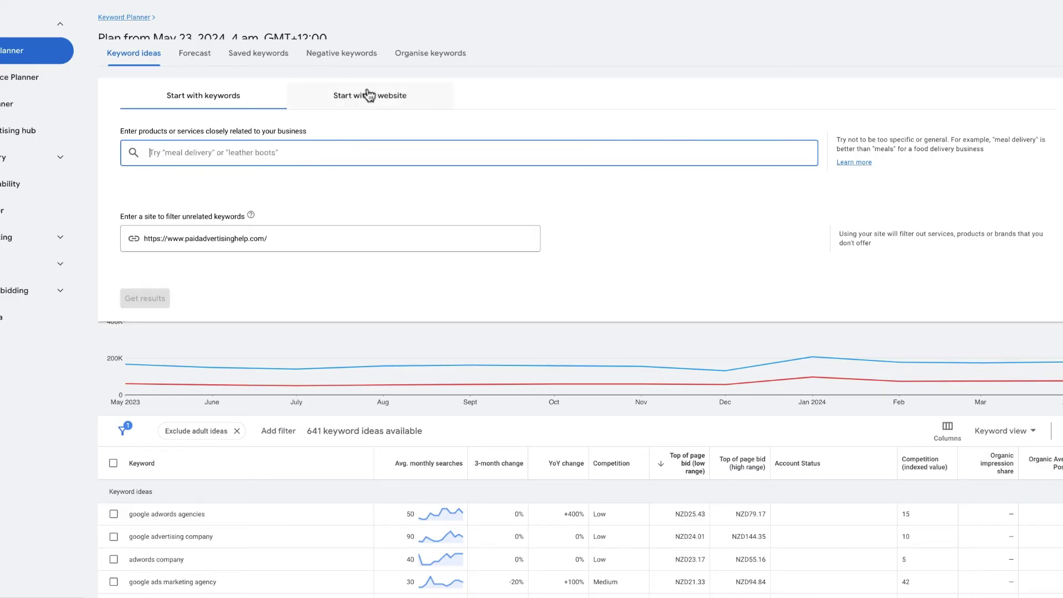
click(368, 96)
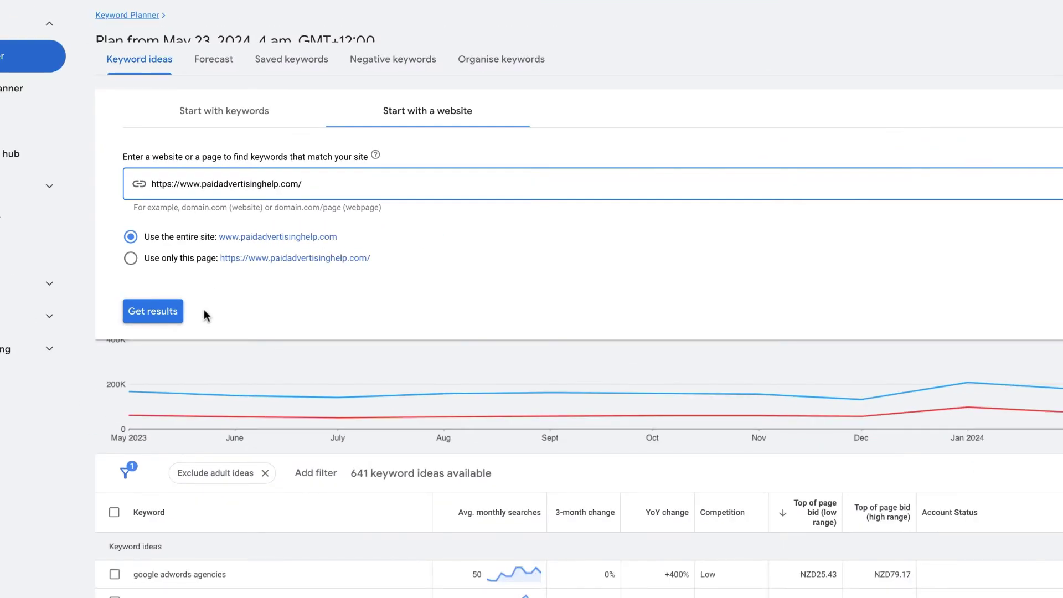
click(160, 320)
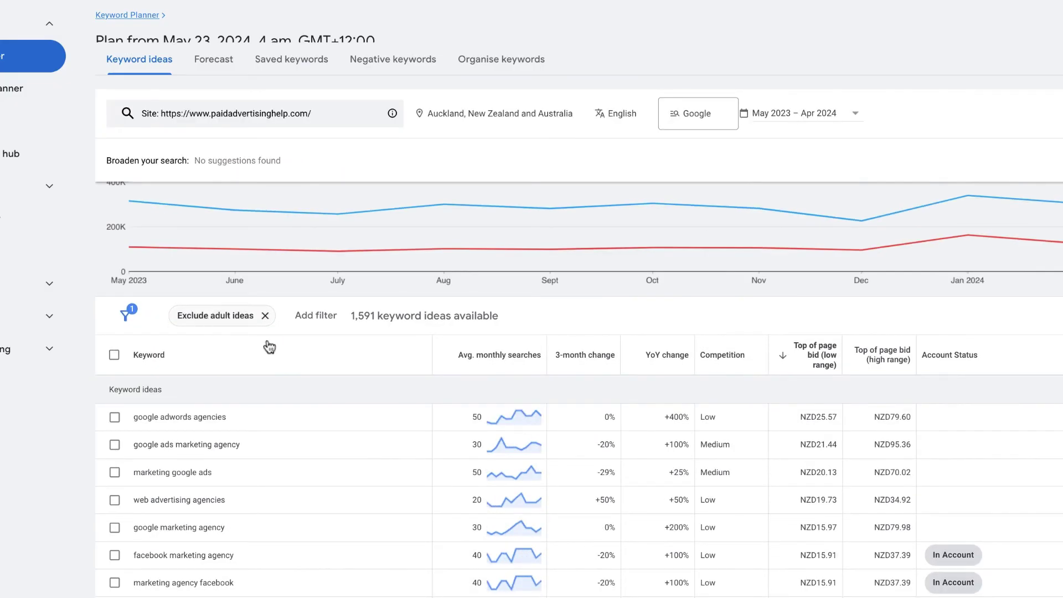
Step: Check the website search settings for the entire site and get its keyword ideas again
scroll(268, 346, down, 3)
scroll(274, 349, up, 1)
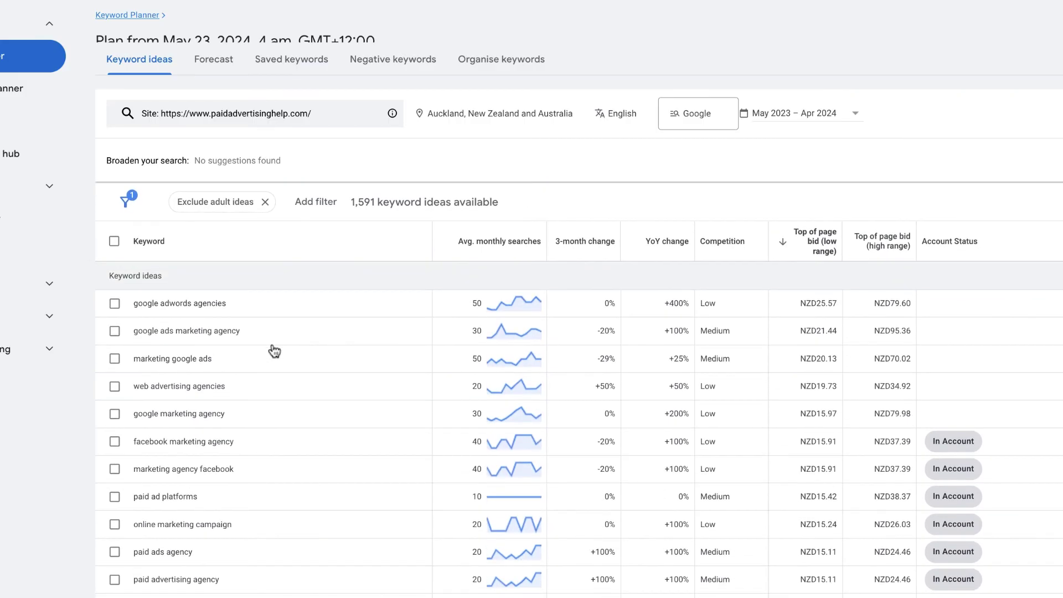
scroll(580, 429, up, 1)
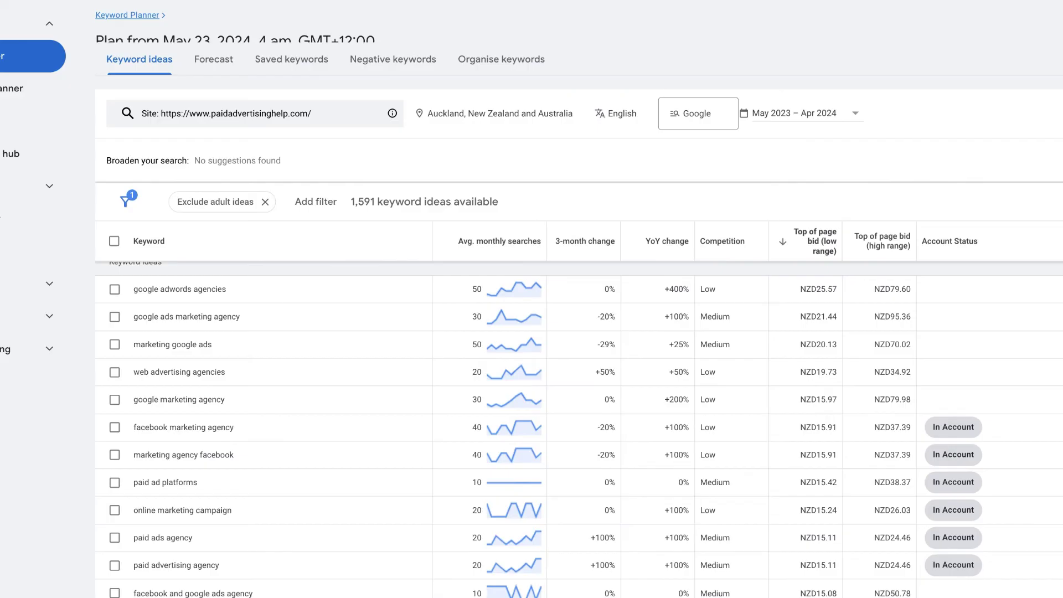
click(276, 116)
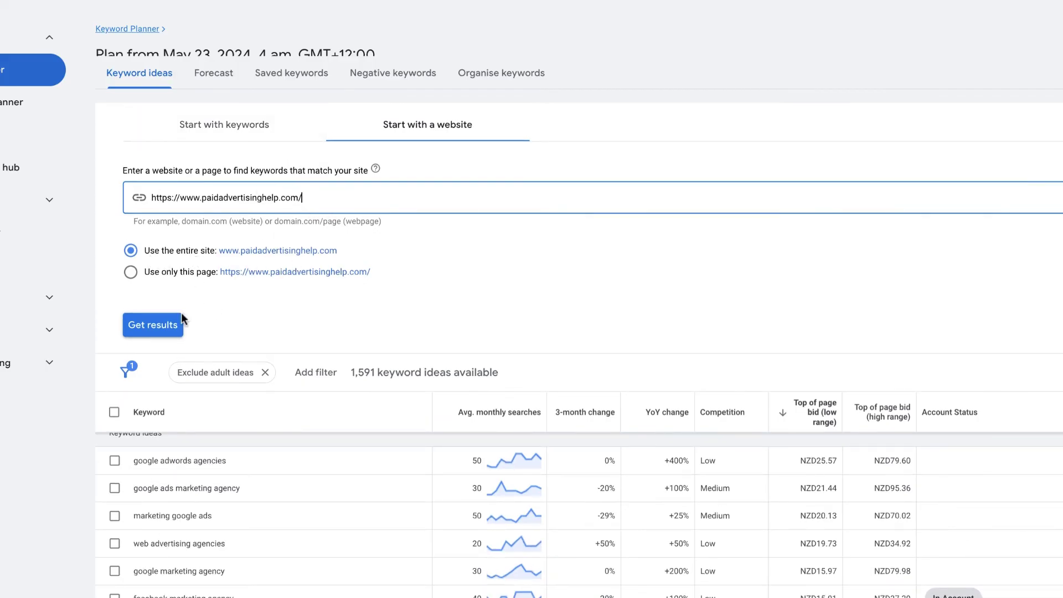
click(169, 332)
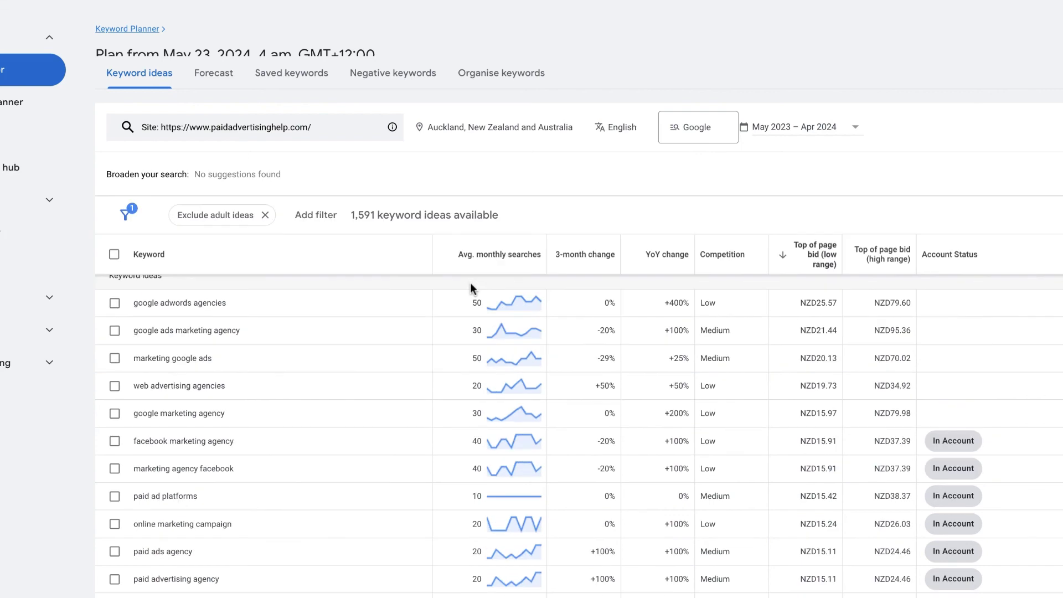
Step: Sort the website's keyword ideas by average monthly searches, highest first, and review the most-searched keywords with their bids and competition
mouse_move(518, 334)
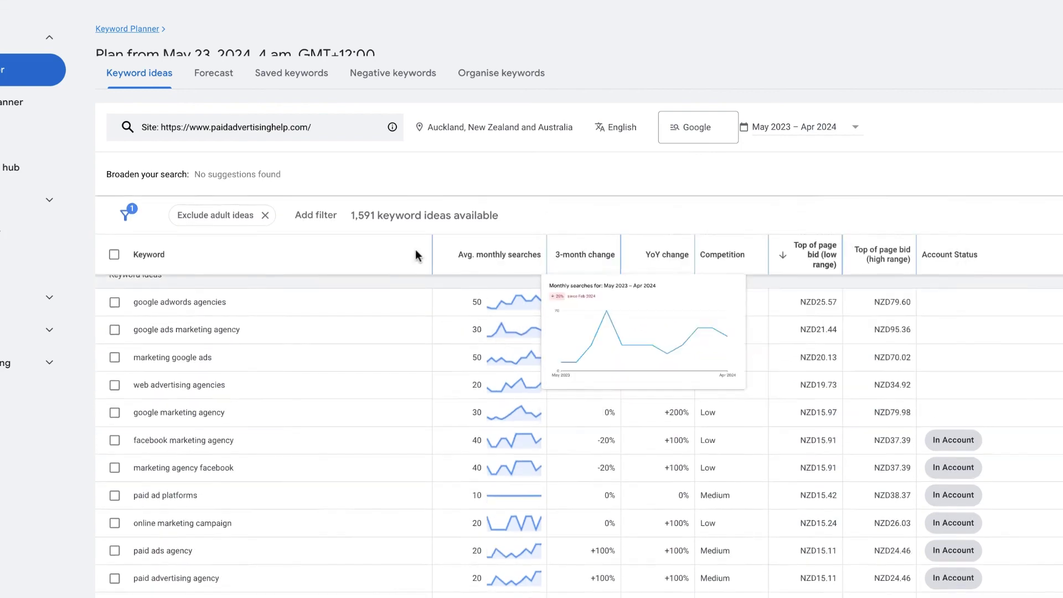
scroll(369, 301, down, 2)
scroll(367, 314, up, 3)
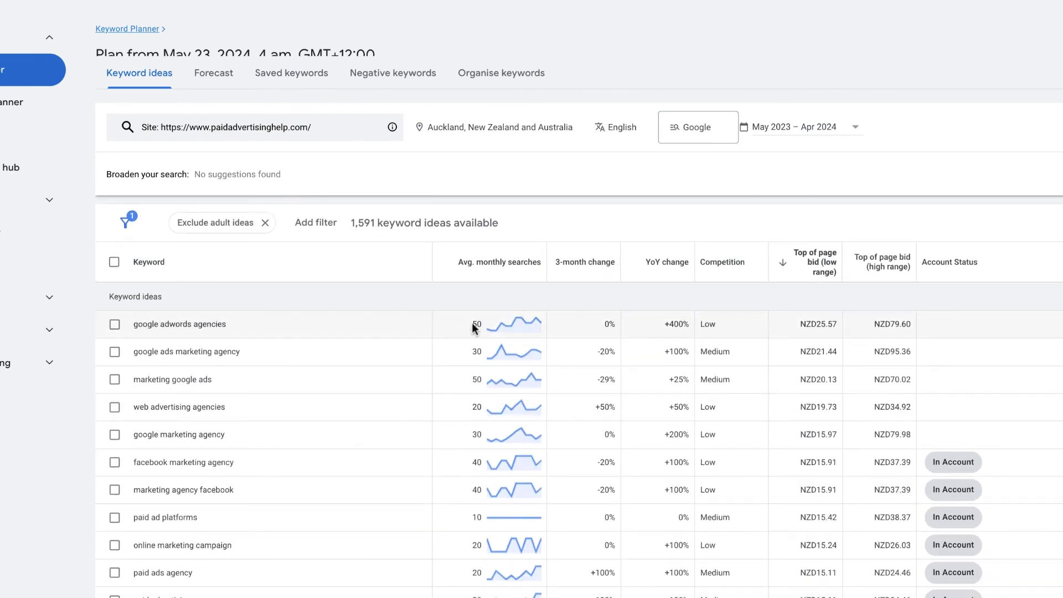
mouse_move(483, 271)
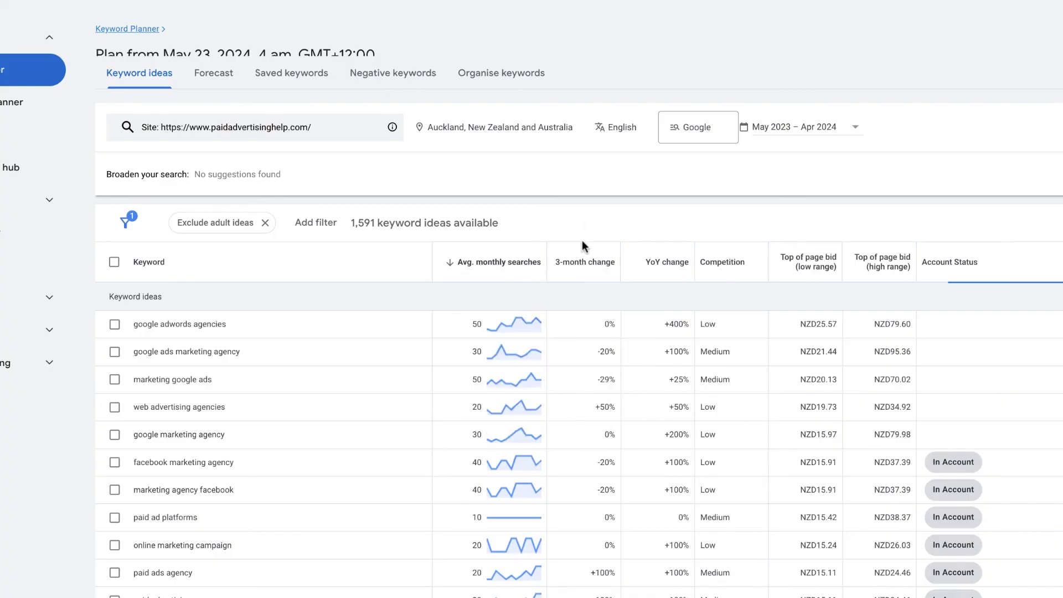
scroll(582, 241, down, 2)
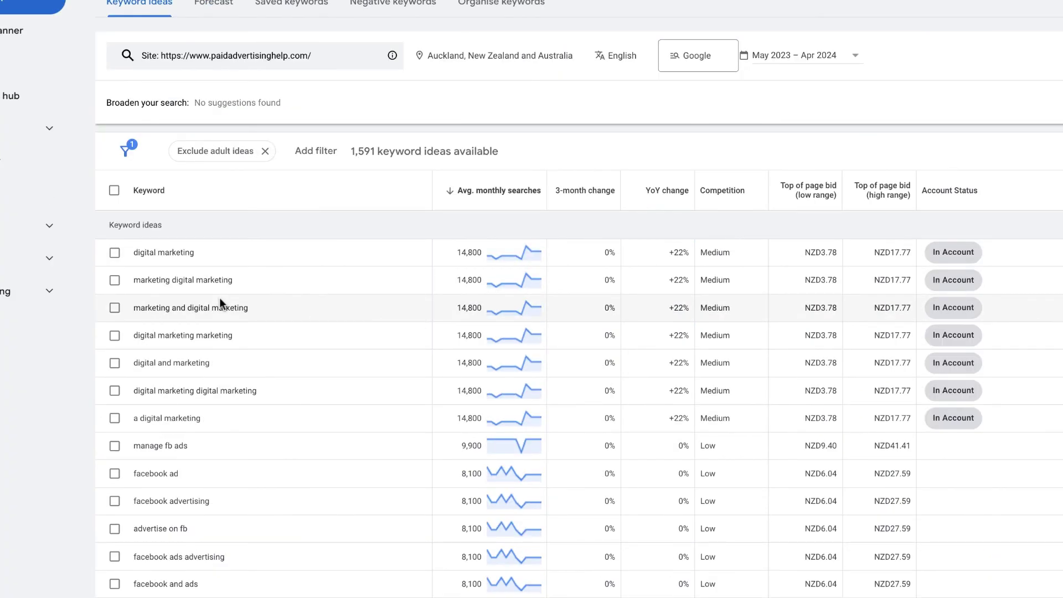
scroll(219, 298, down, 3)
scroll(228, 302, down, 2)
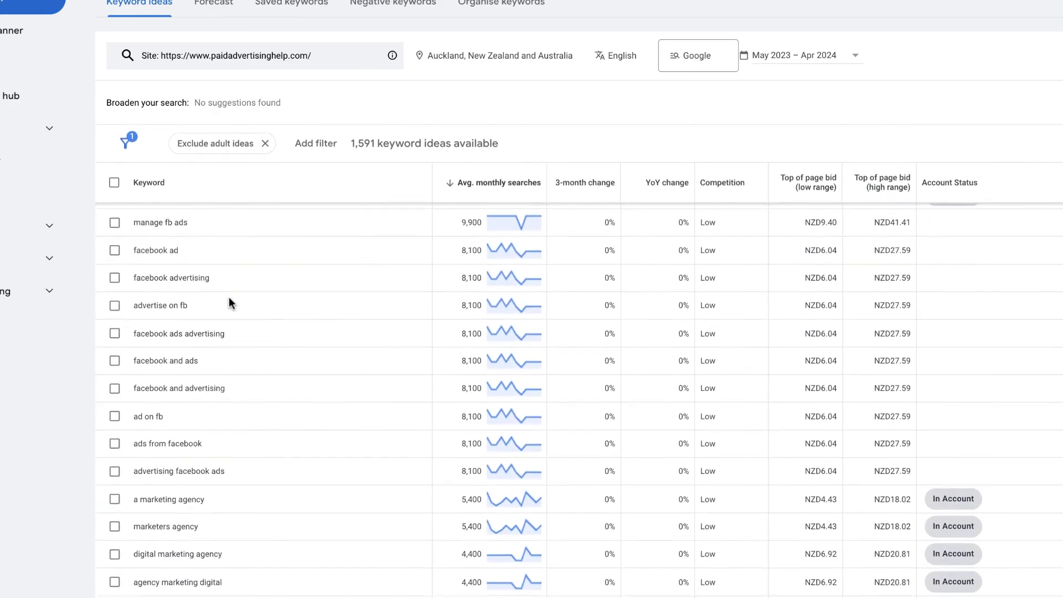
scroll(247, 340, down, 4)
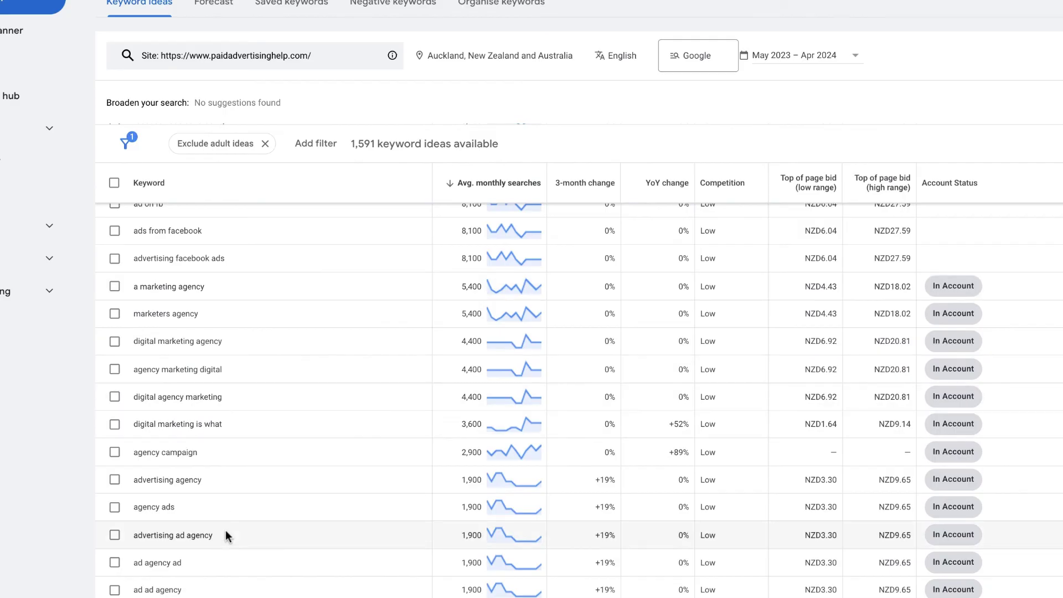
scroll(225, 530, down, 1)
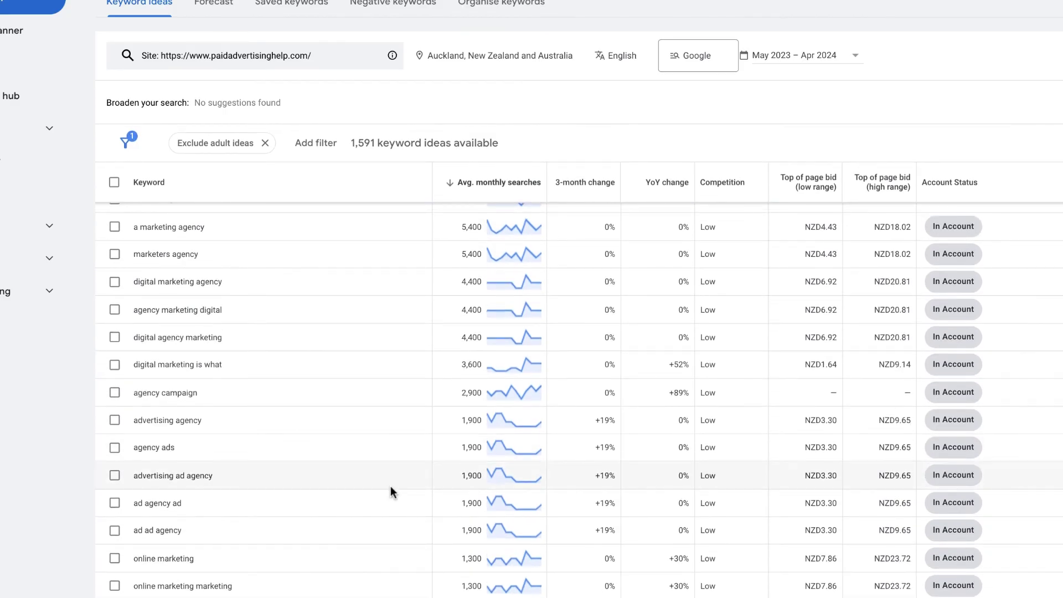
scroll(391, 487, down, 1)
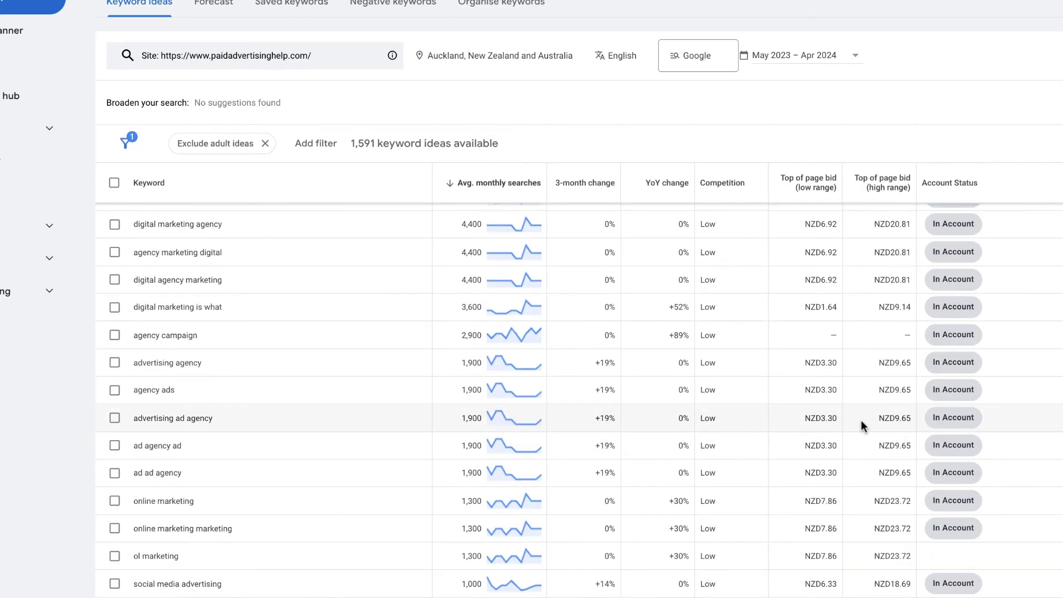
scroll(935, 391, up, 1)
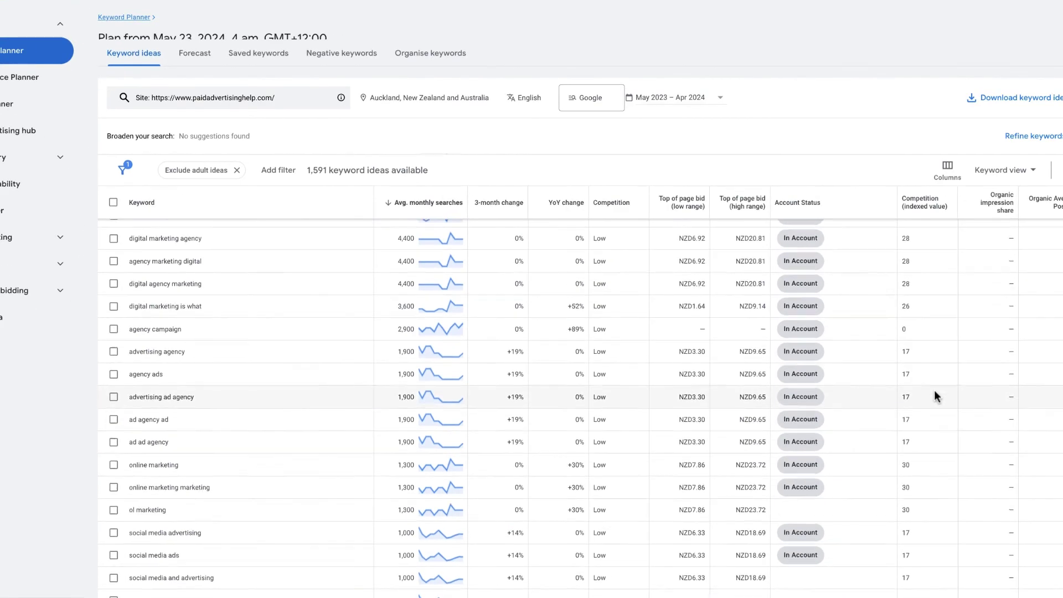